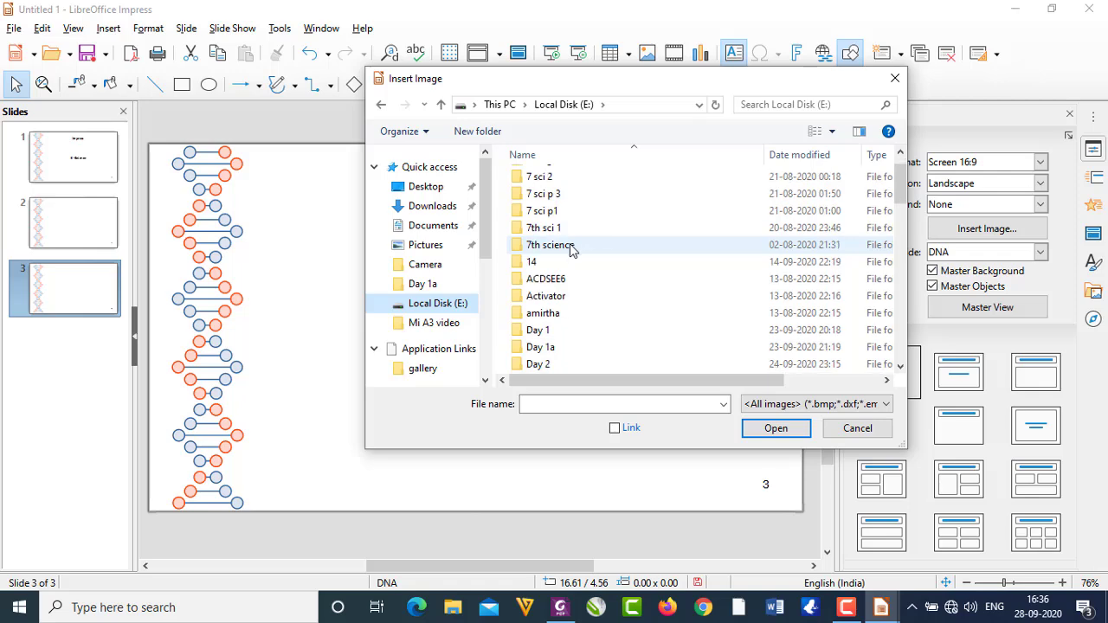
Insert the green-tea-crop JPG image from the Desktop folder into slide 3
scroll(580, 305, down, 2)
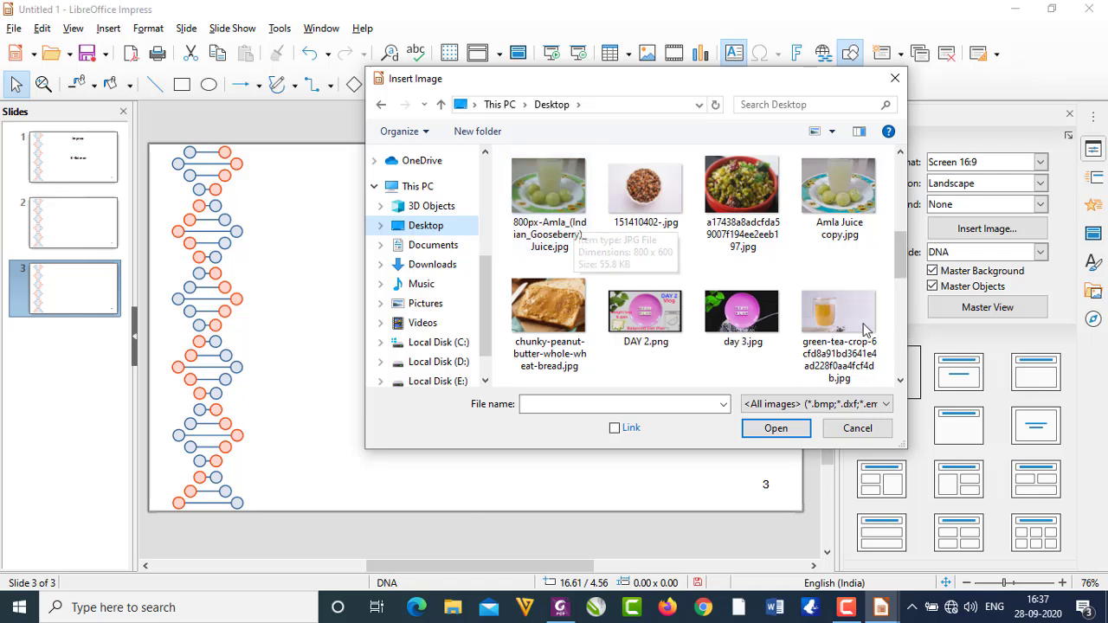
click(863, 328)
click(773, 425)
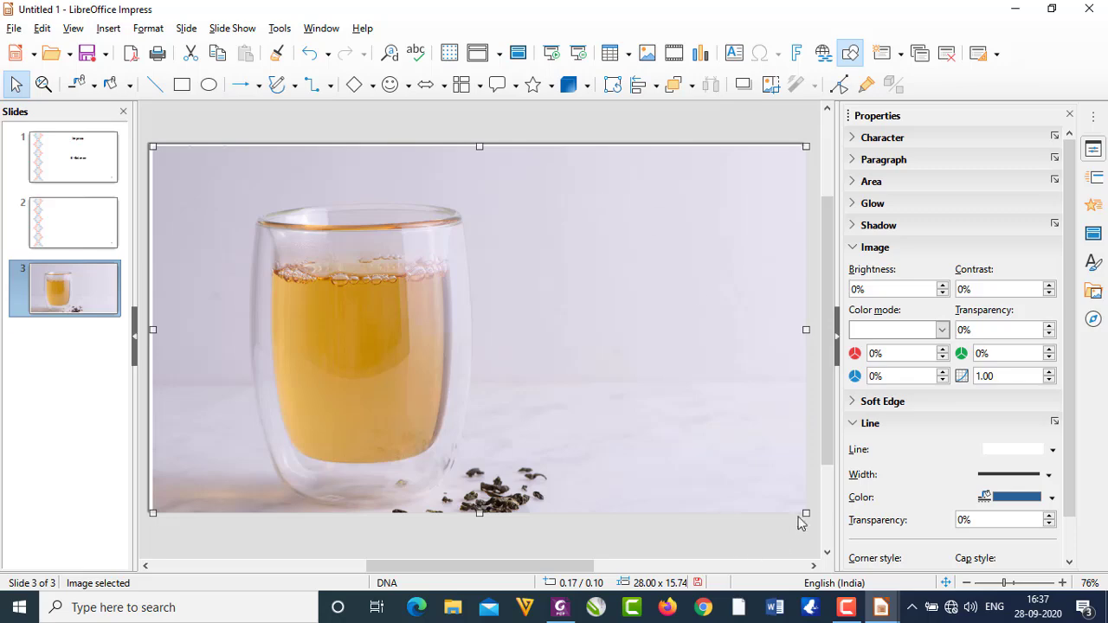
Shrink the green tea picture to about 18.33 x 10.31 cm and place it in the white area beside the DNA graphic
drag(805, 514, 578, 294)
drag(464, 309, 579, 349)
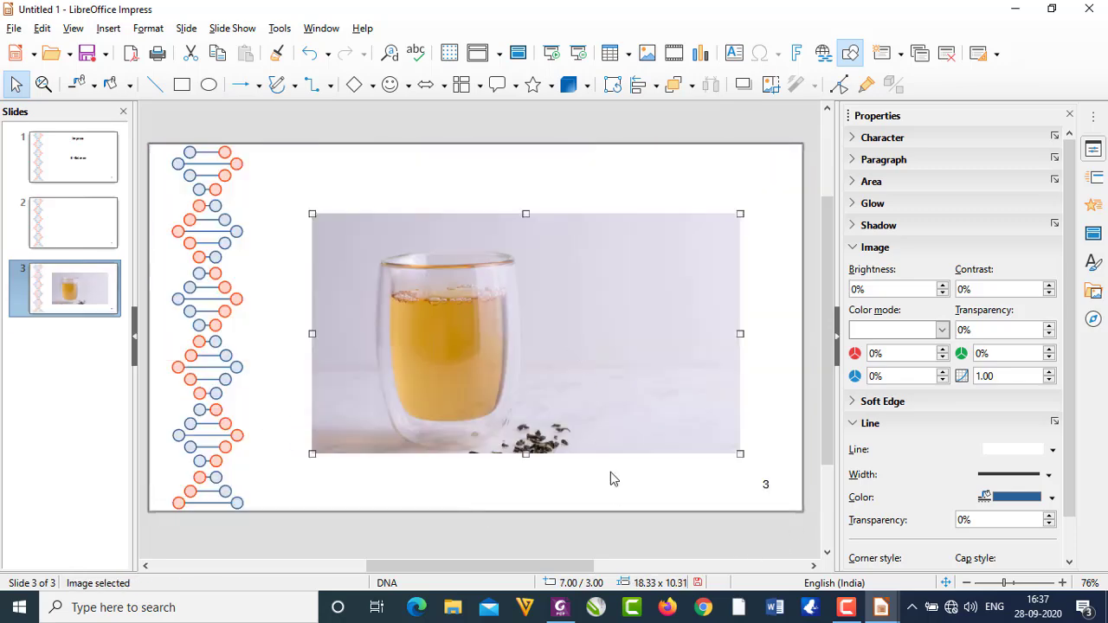
click(613, 491)
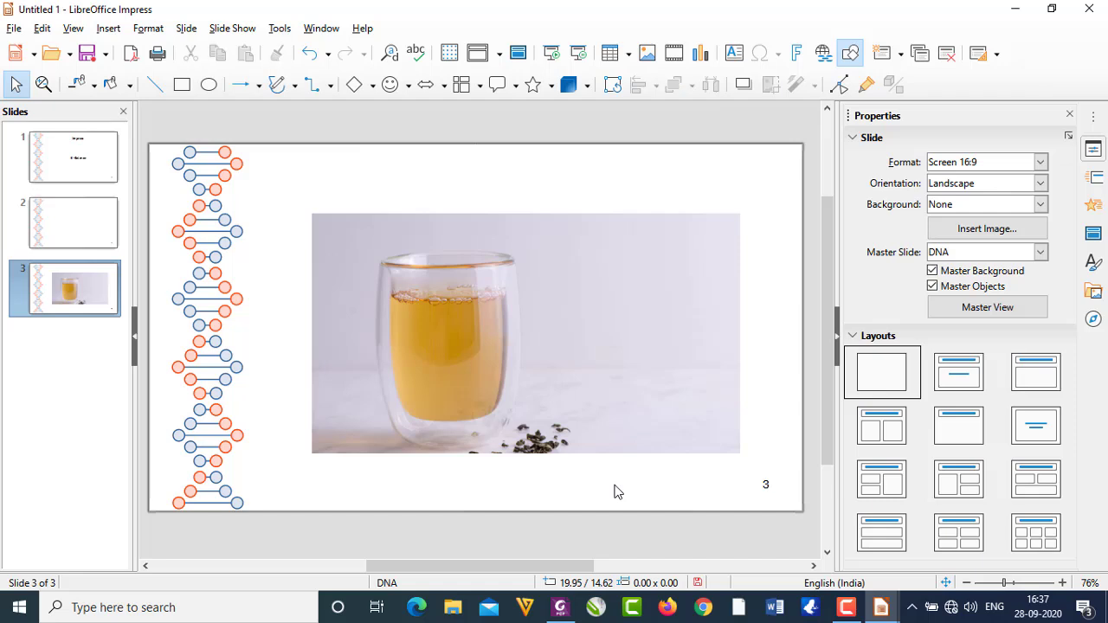
mouse_move(455, 312)
mouse_down()
mouse_move(428, 312)
mouse_move(455, 321)
mouse_move(443, 315)
mouse_move(452, 309)
mouse_up()
double_click(597, 298)
click(745, 302)
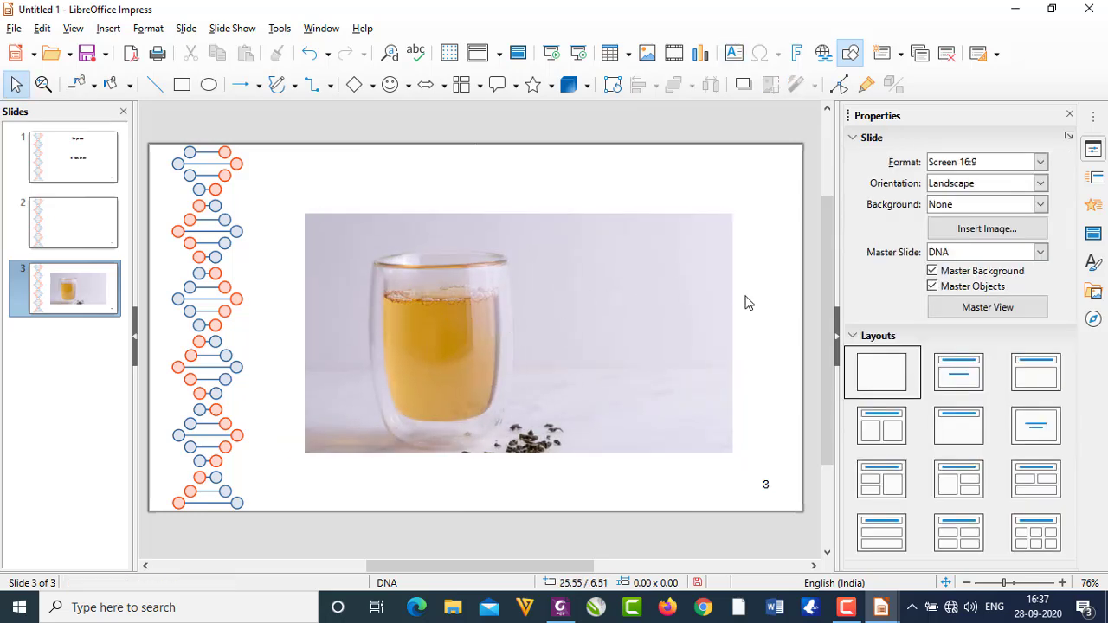
Check section 25.1.4 Inserting pictures in the Foxit PhantomPDF textbook and compare it with the insert commands in the Impress presentation
click(559, 606)
scroll(512, 275, down, 1)
scroll(657, 223, up, 2)
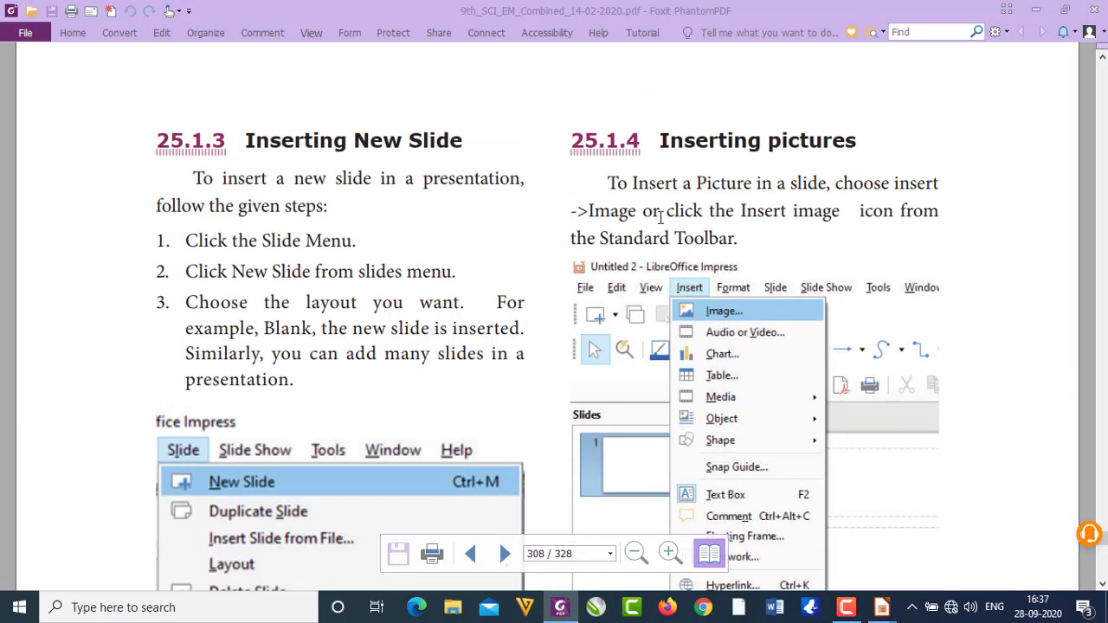
mouse_move(881, 611)
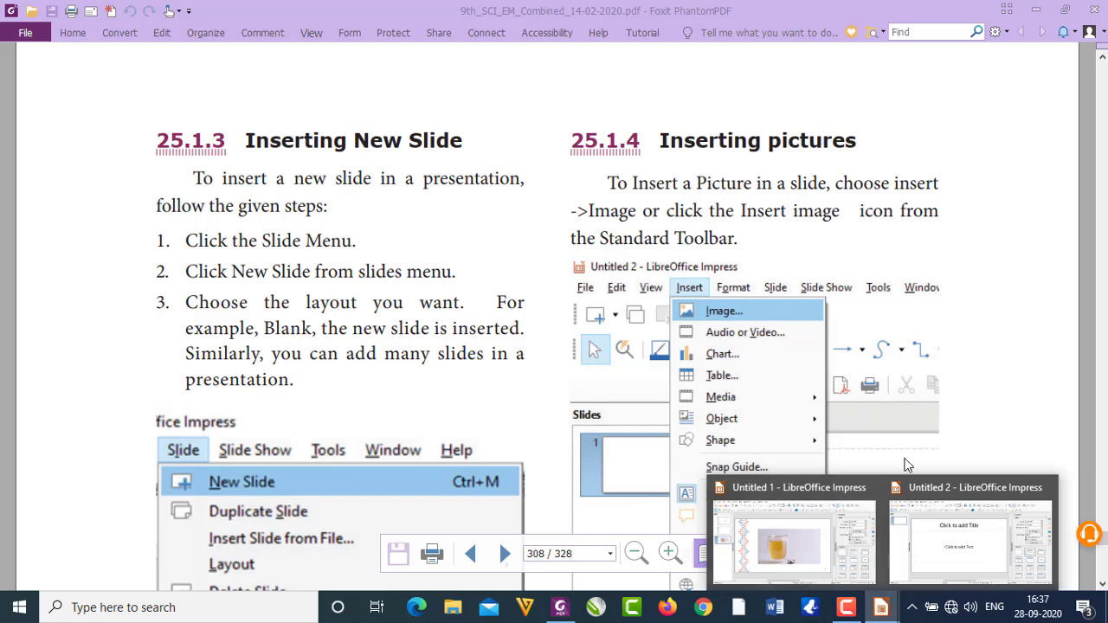
click(850, 529)
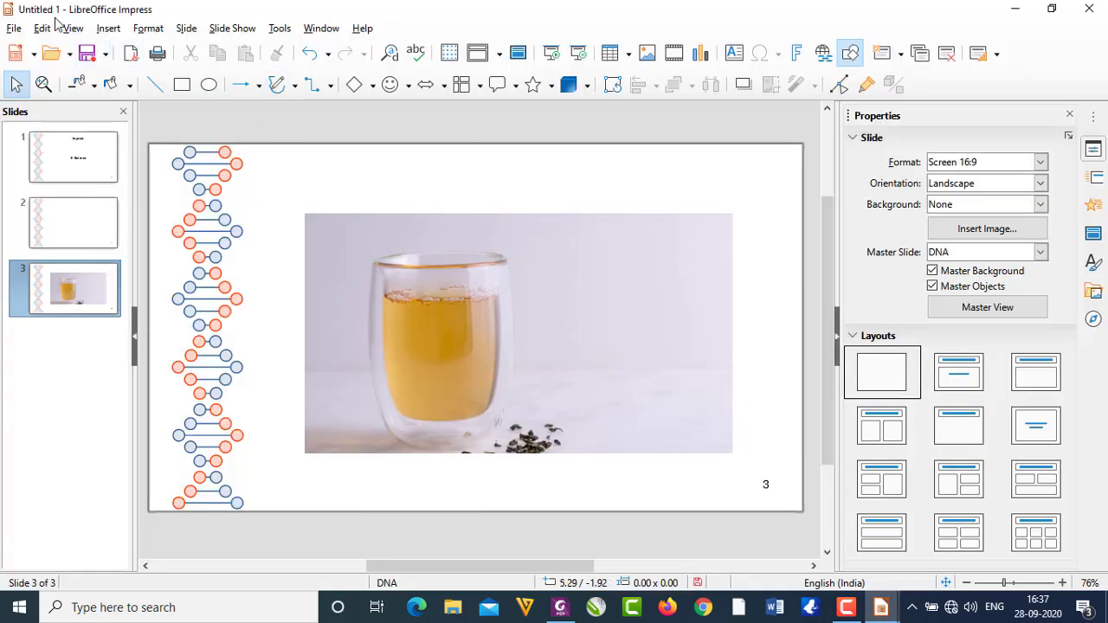
click(108, 29)
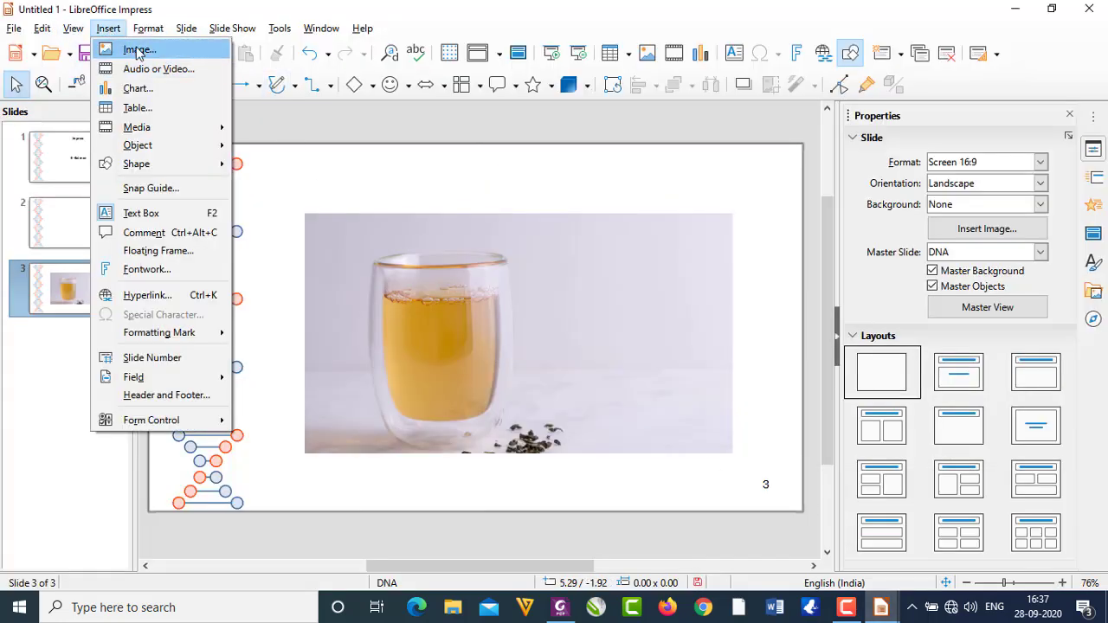
Switch to the textbook in Foxit PhantomPDF and read from the picture insertion example through section 25.1.5 Inserting Text Box
click(560, 606)
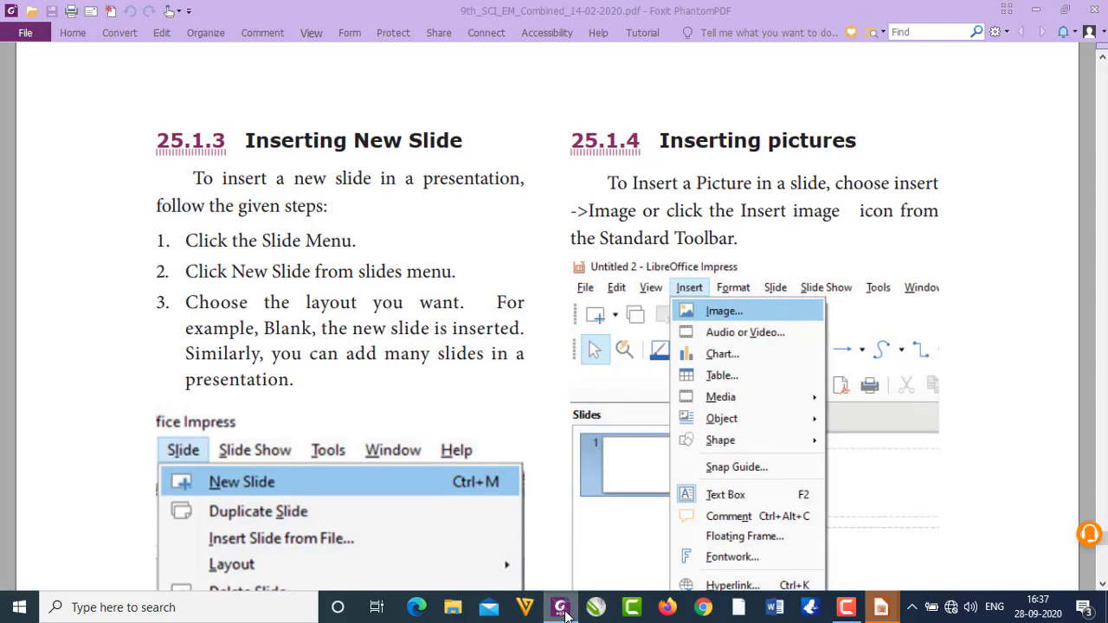
scroll(523, 239, down, 10)
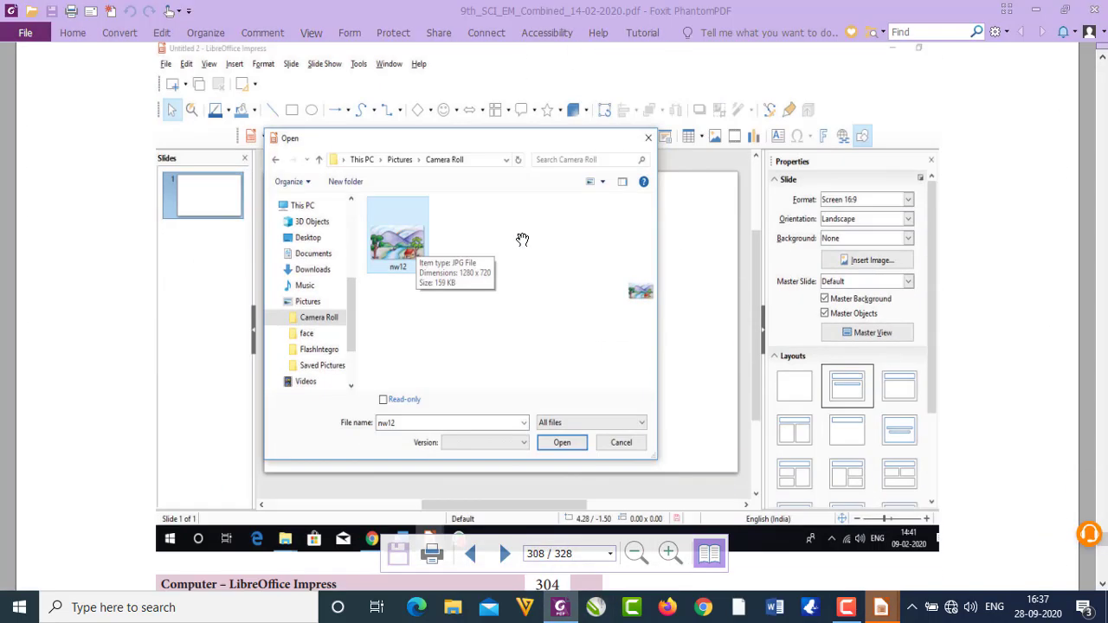
scroll(525, 239, up, 5)
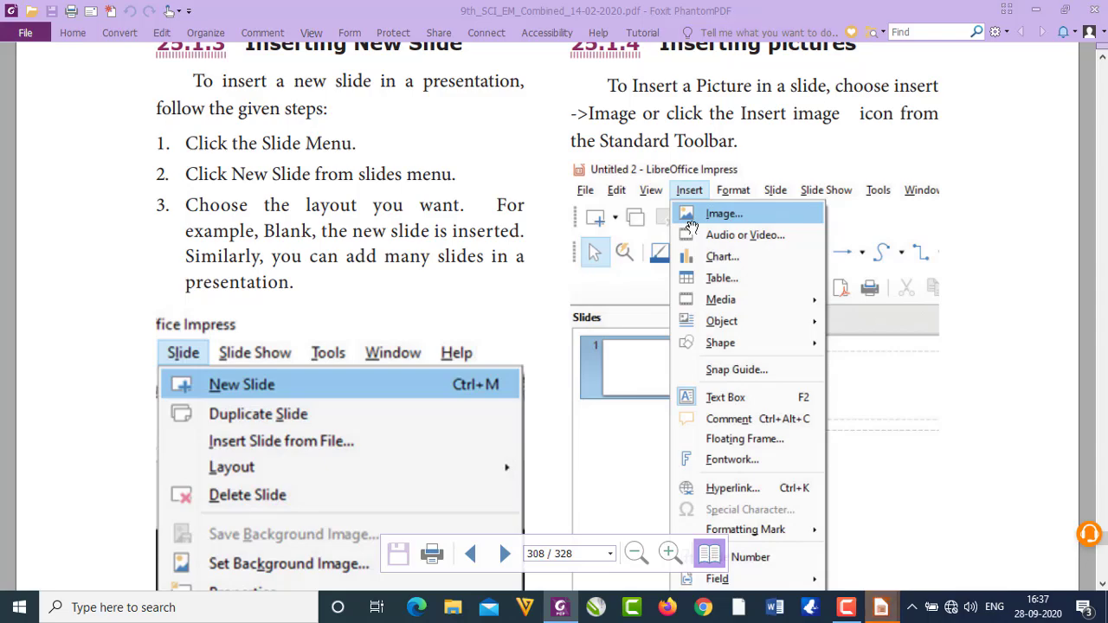
scroll(725, 346, down, 7)
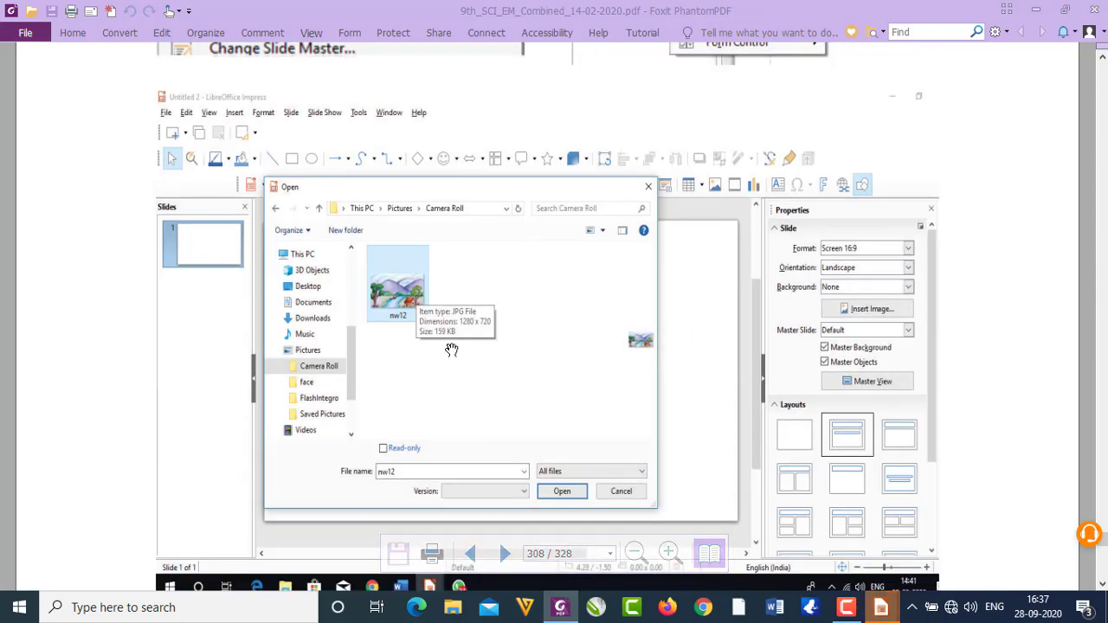
scroll(563, 489, down, 11)
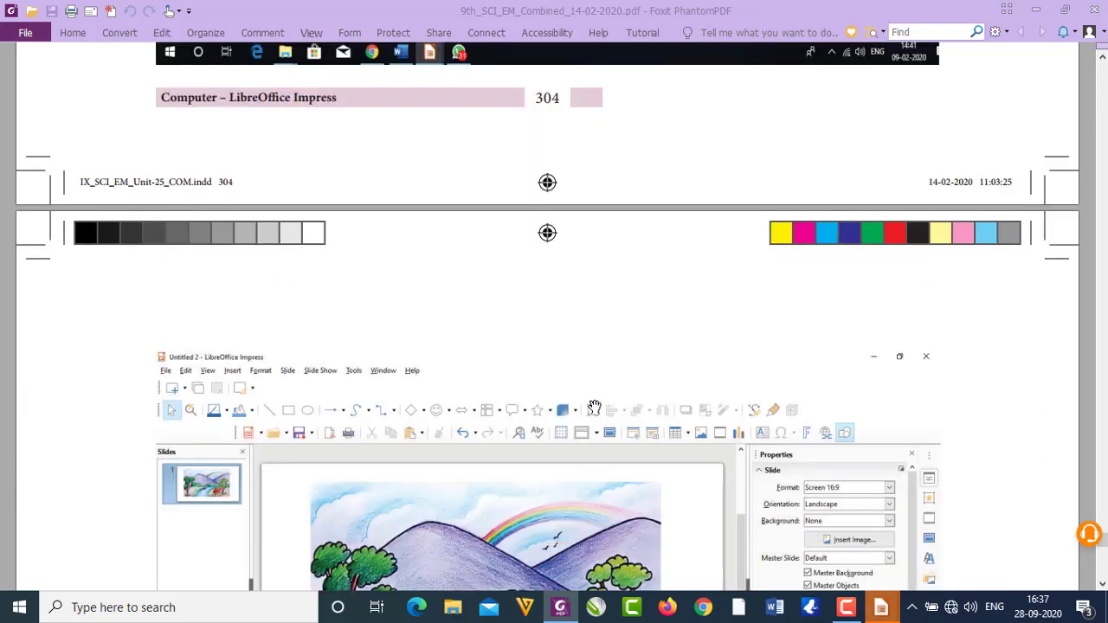
scroll(581, 402, down, 3)
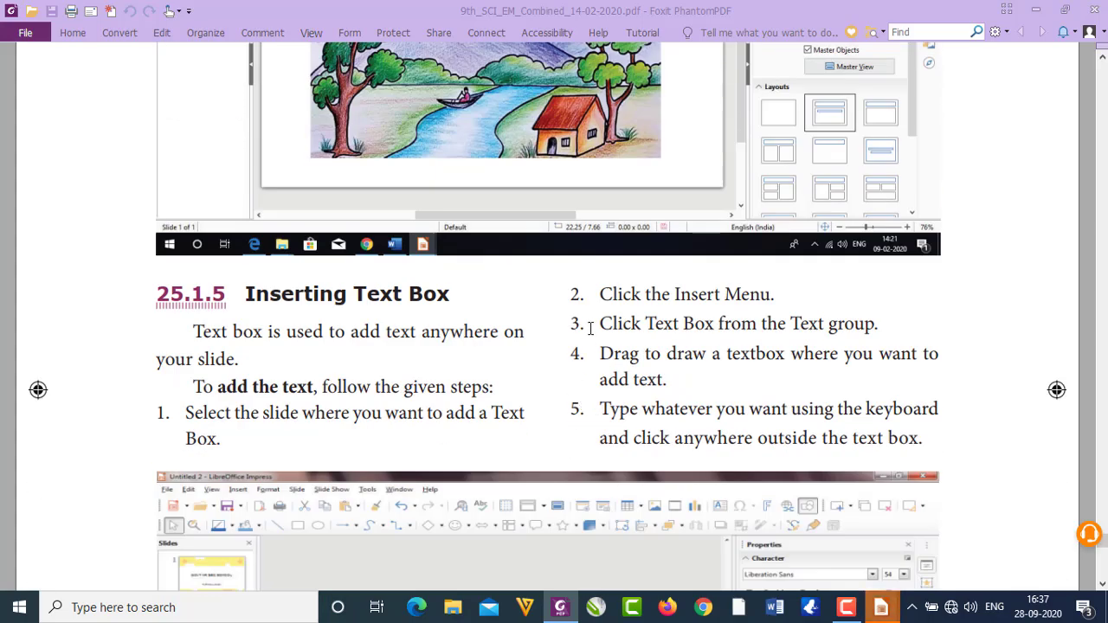
scroll(590, 328, down, 1)
scroll(590, 328, down, 2)
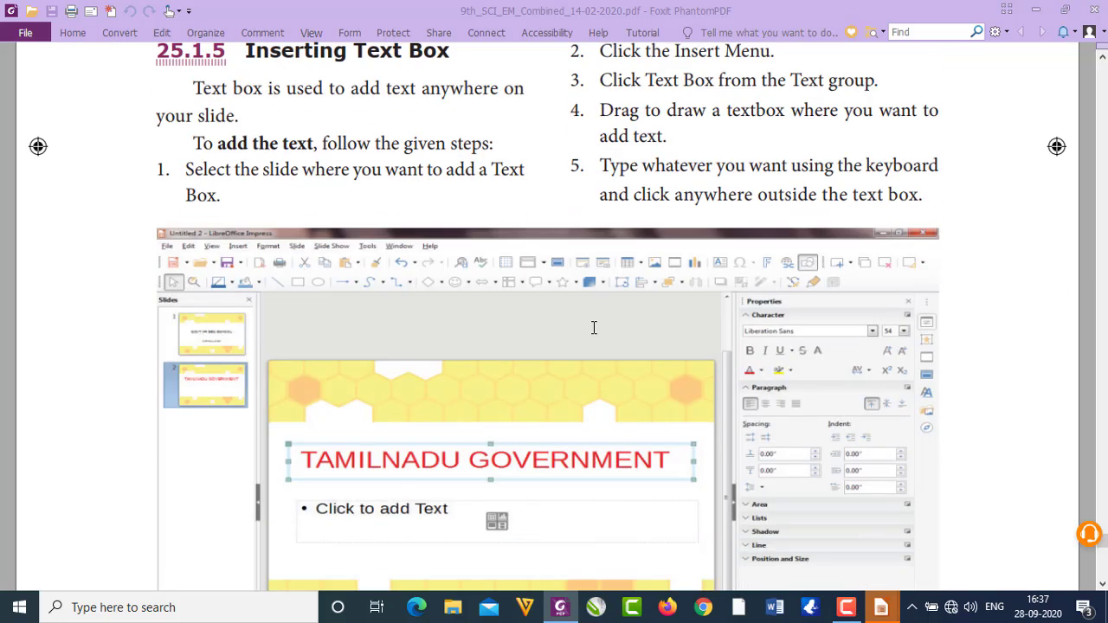
scroll(594, 327, down, 1)
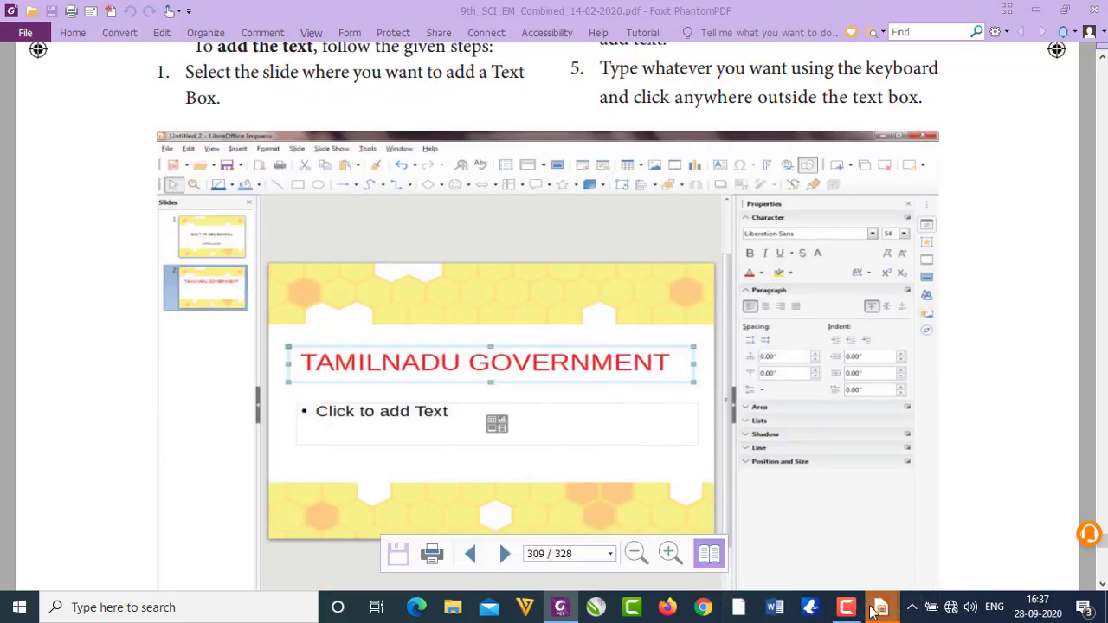
Switch to the Untitled 1 presentation in Impress and add a text box reading "GREEN TEA" above the picture on slide 3
mouse_move(881, 607)
click(857, 579)
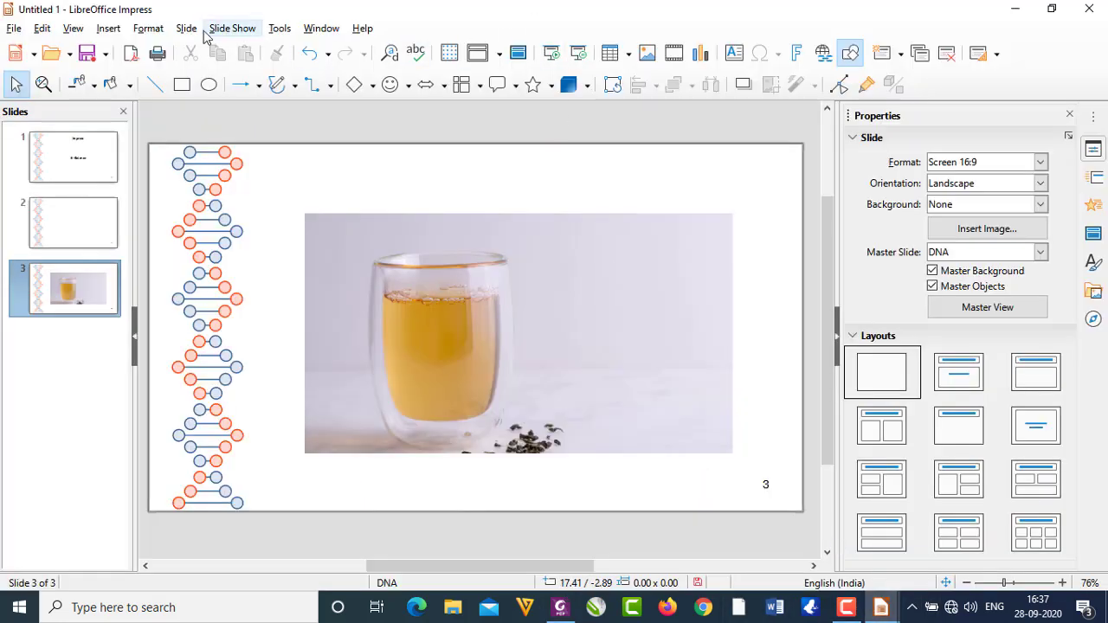
click(109, 28)
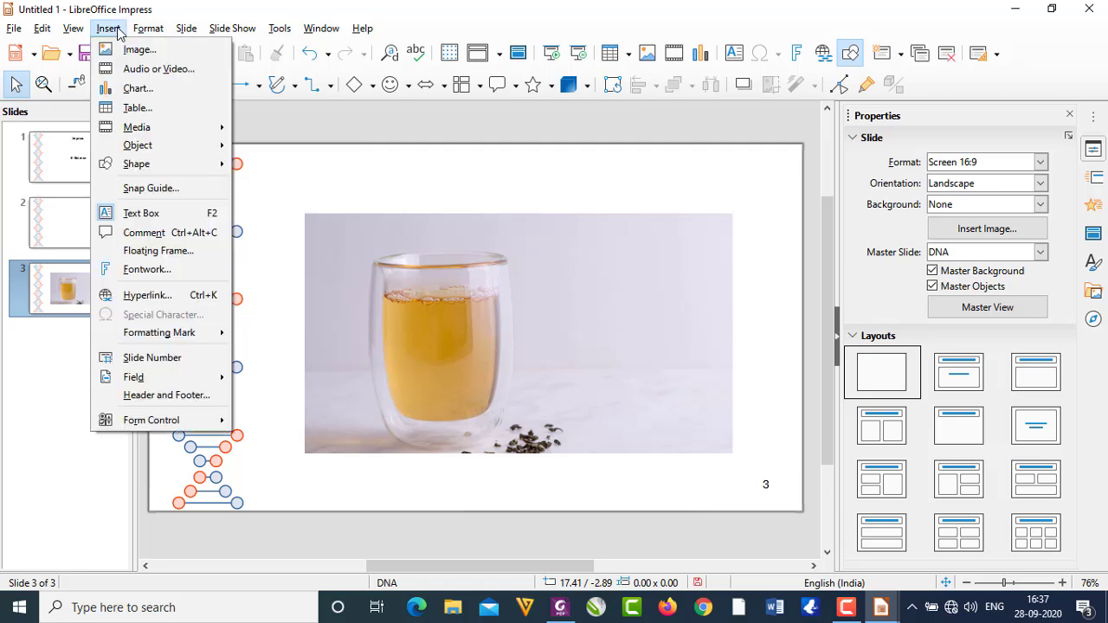
click(141, 213)
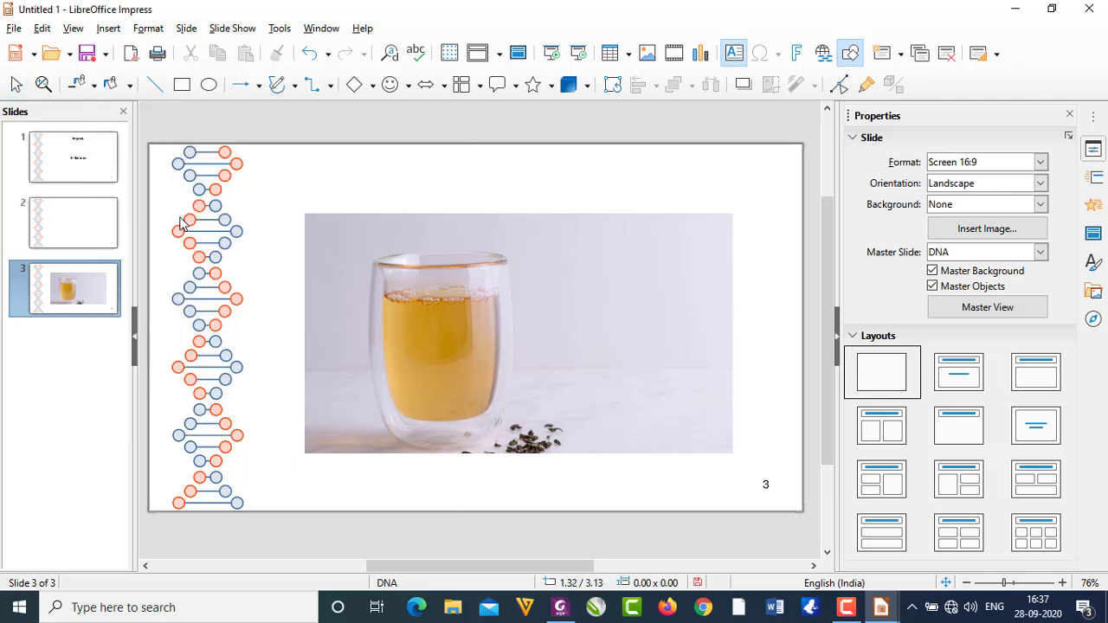
click(341, 176)
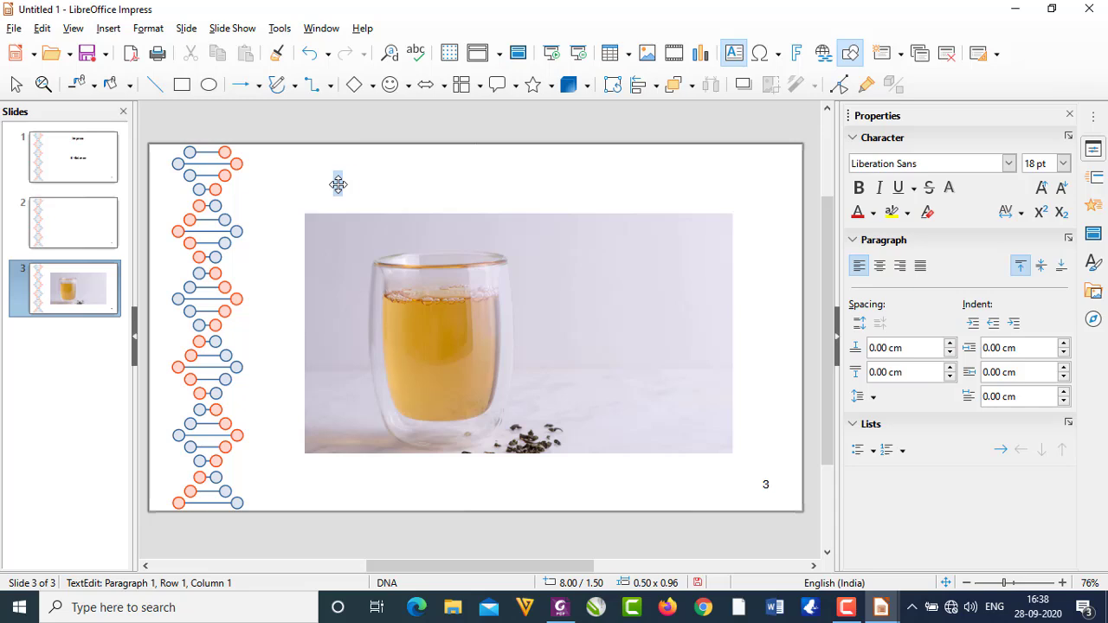
text(GREEN TES)
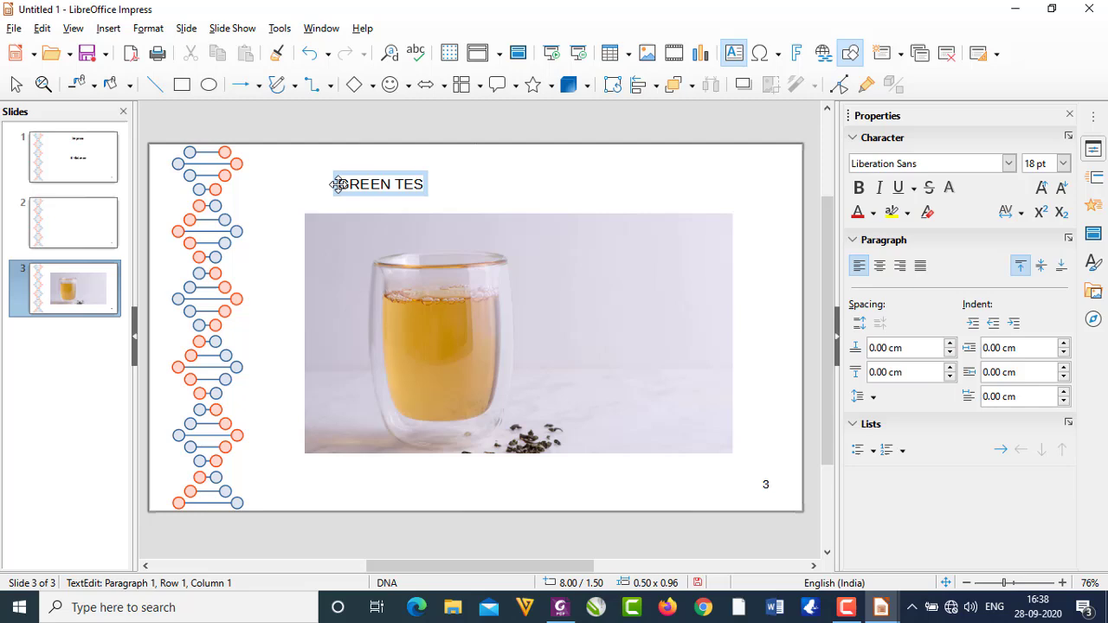
key(BackSpace)
text(A)
click(658, 213)
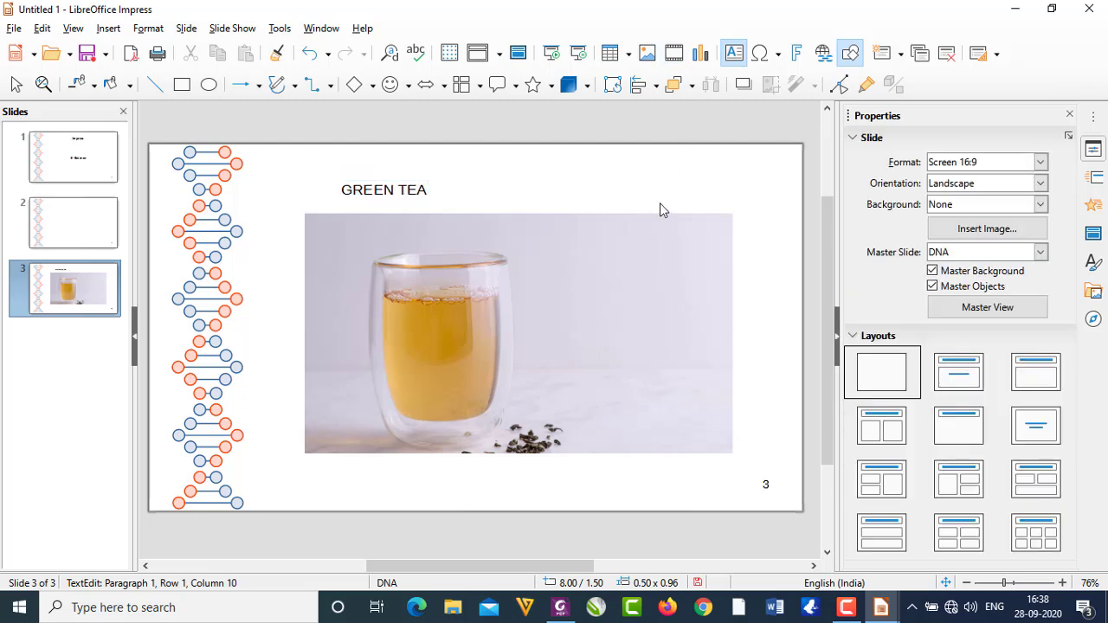
Review slides 1 to 3 and look over the available slide and insert commands
click(50, 173)
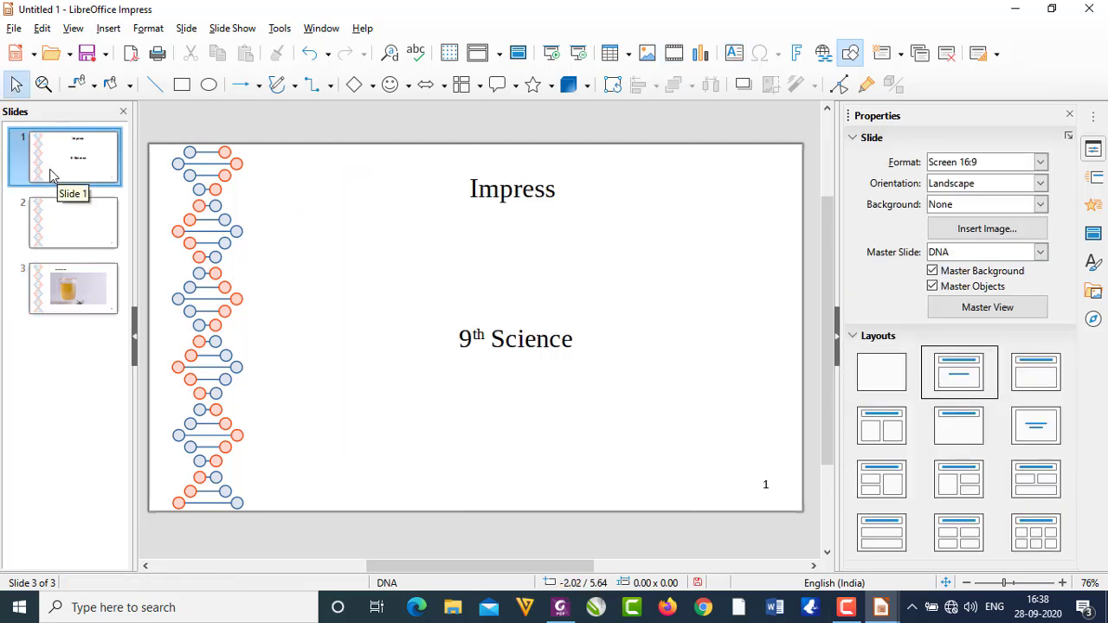
click(69, 234)
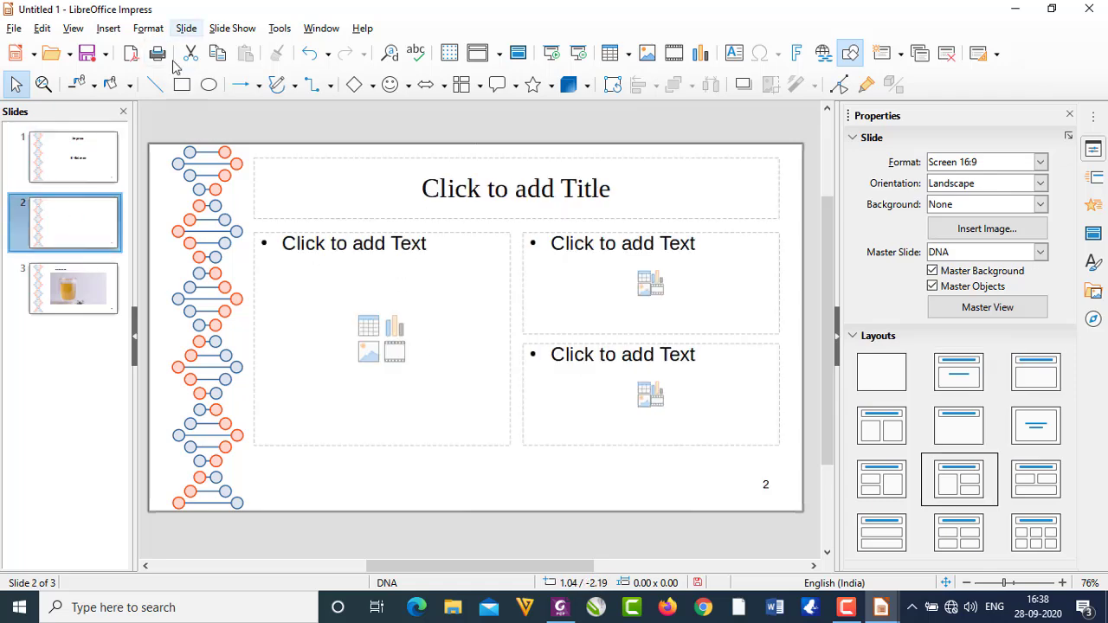
click(99, 314)
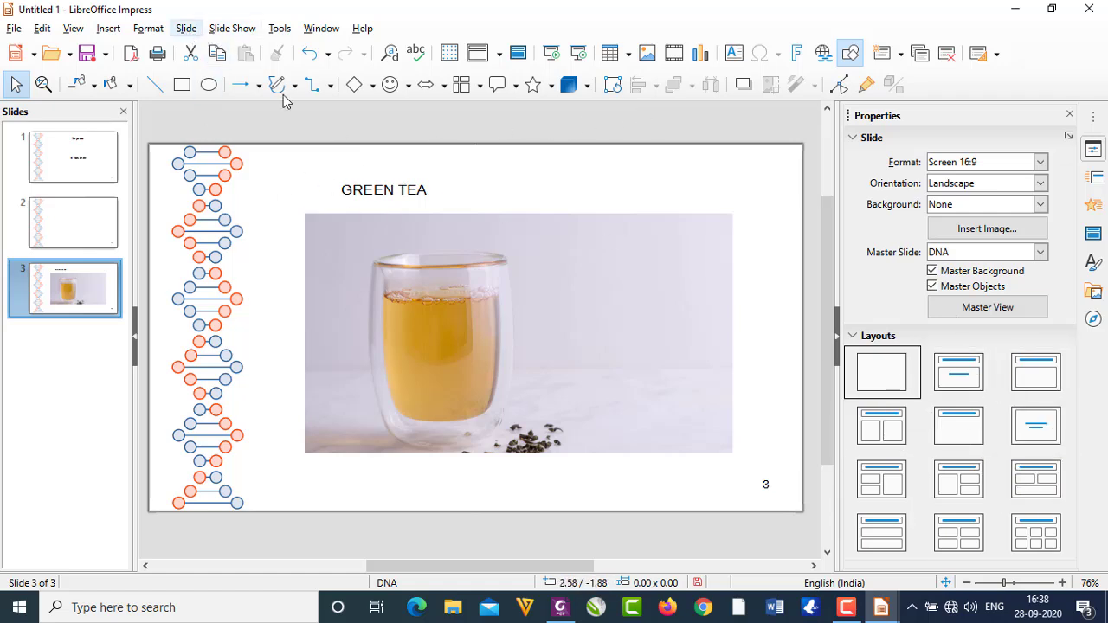
click(187, 28)
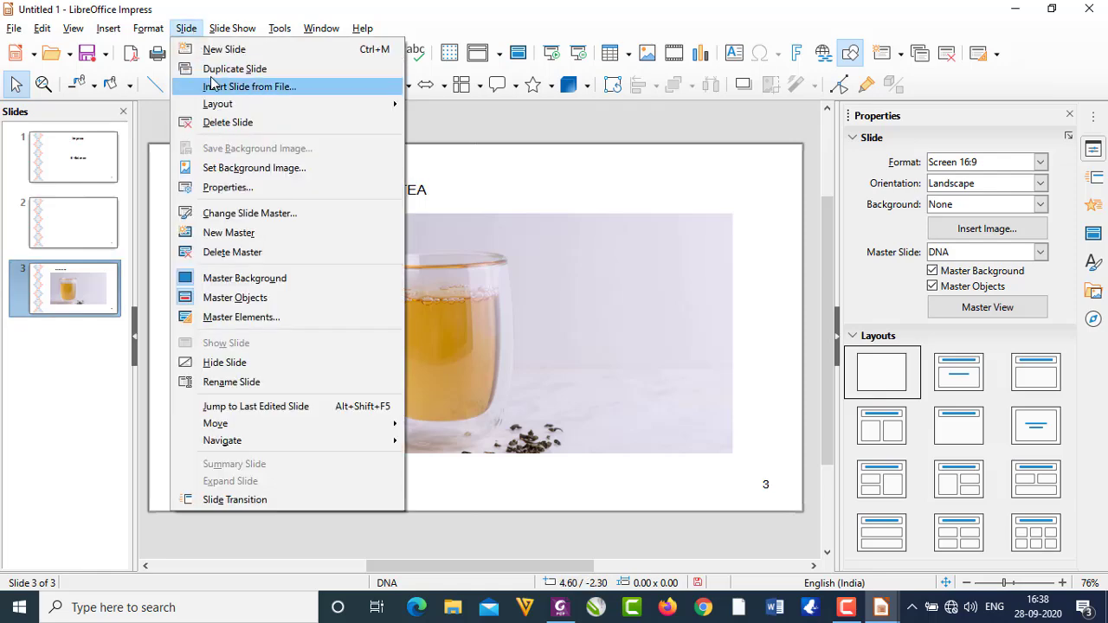
click(106, 30)
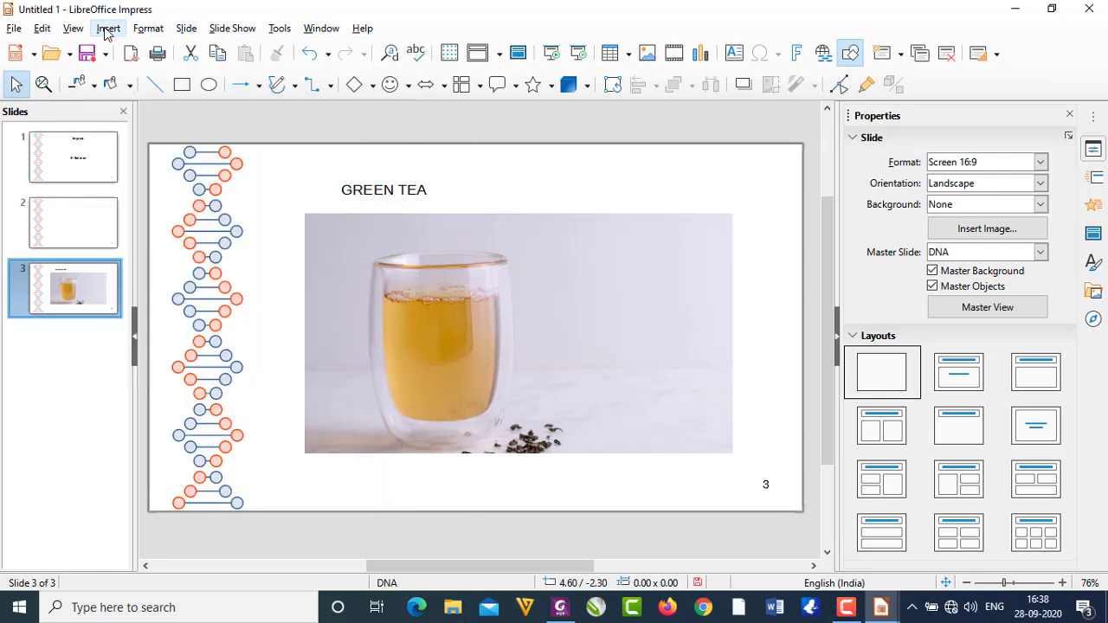
click(107, 30)
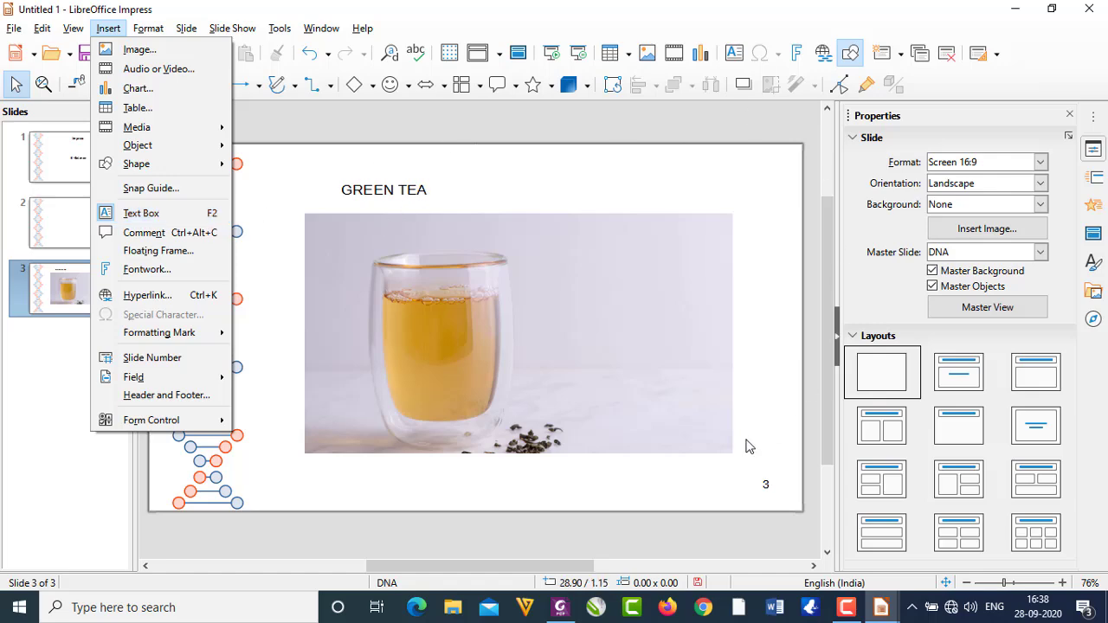
Switch to the textbook in Foxit PhantomPDF and read section 25.1.6 on inserting audio and video files
click(559, 607)
scroll(519, 268, down, 12)
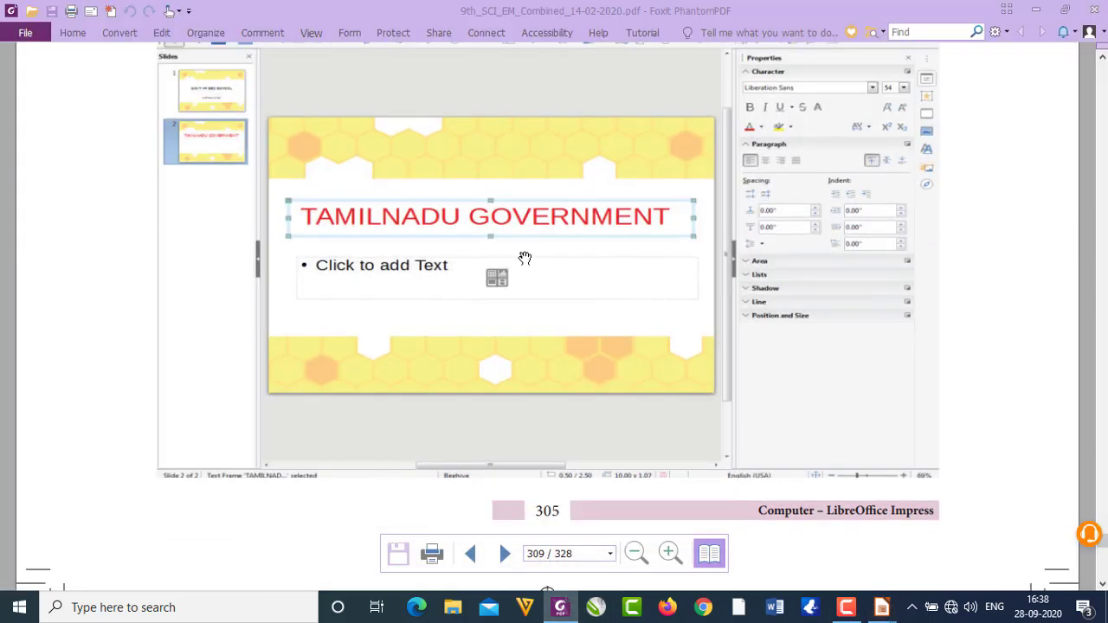
scroll(526, 258, down, 2)
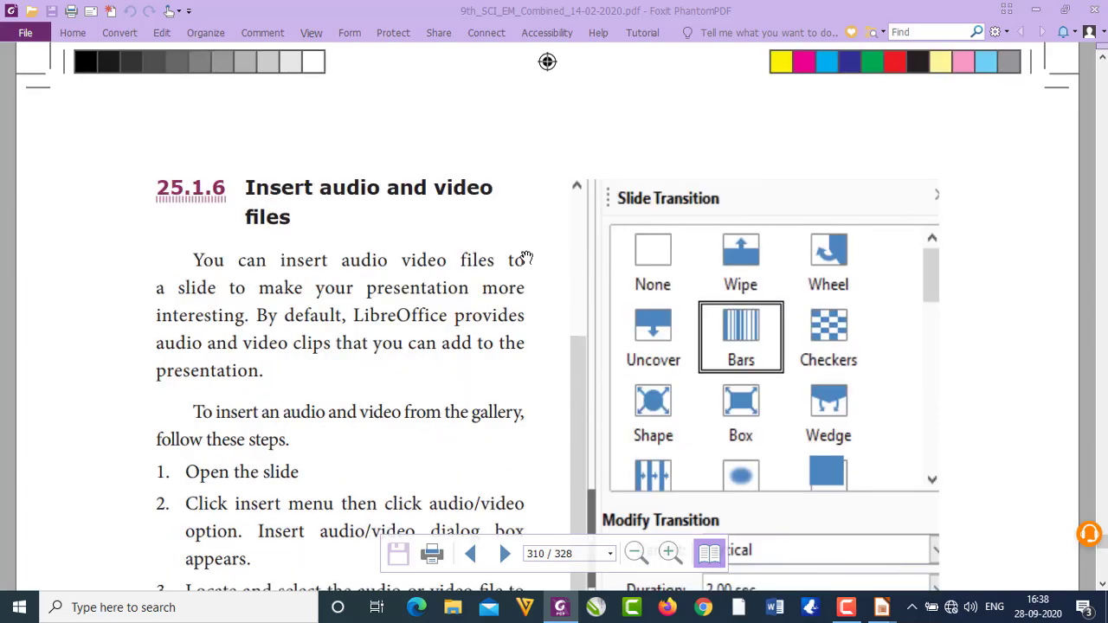
scroll(526, 258, down, 6)
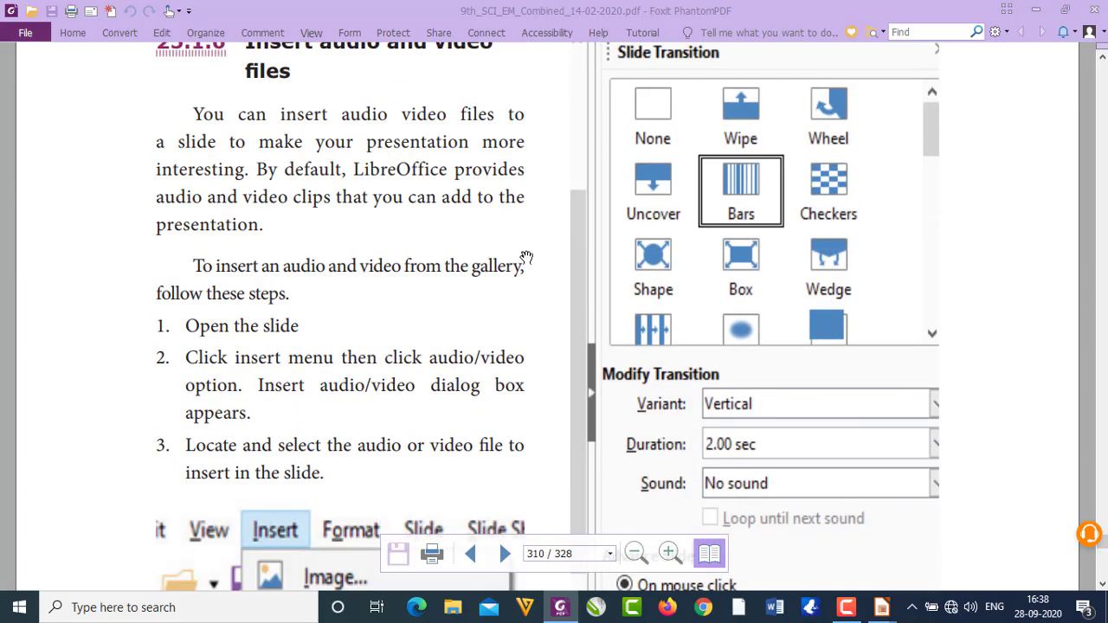
scroll(526, 258, up, 2)
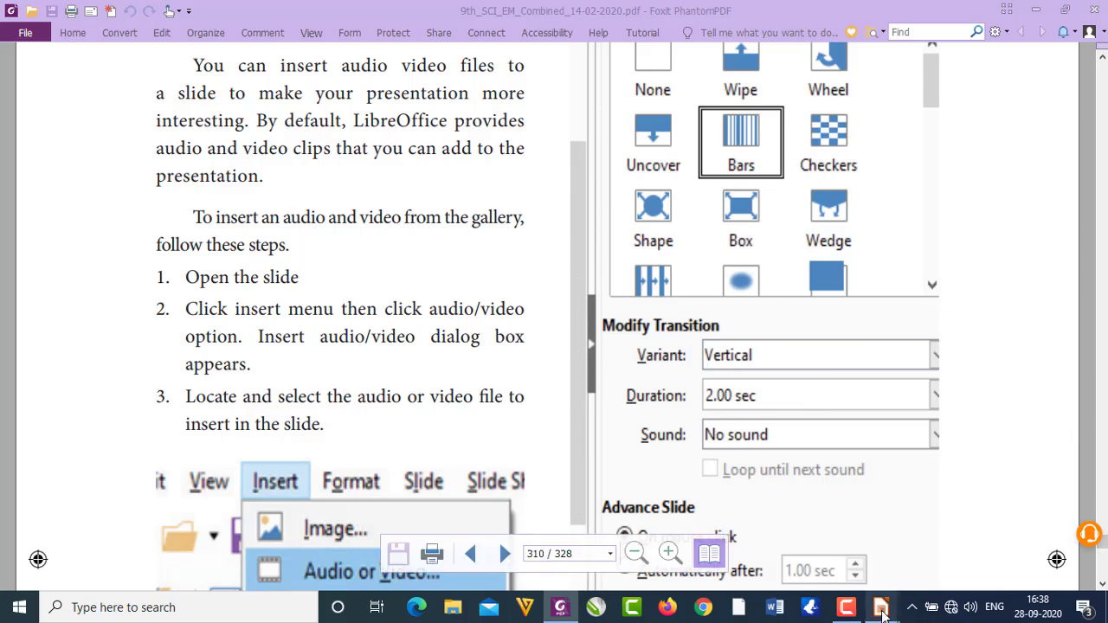
Switch to the Untitled 1 presentation in Impress and add a new blank slide after slide 3
mouse_move(881, 612)
click(760, 567)
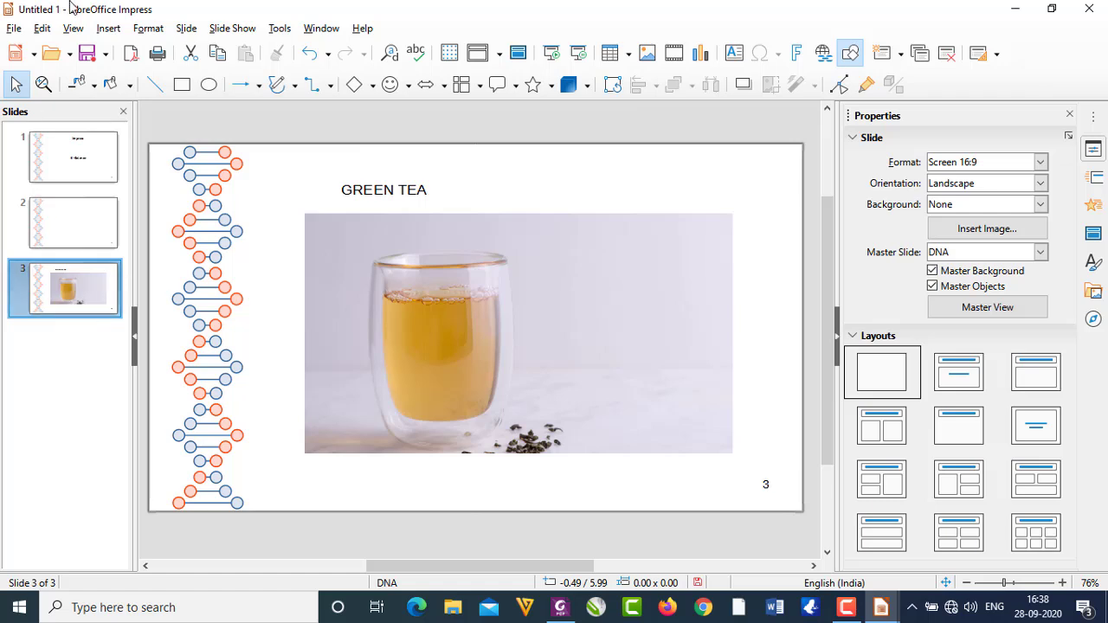
click(186, 29)
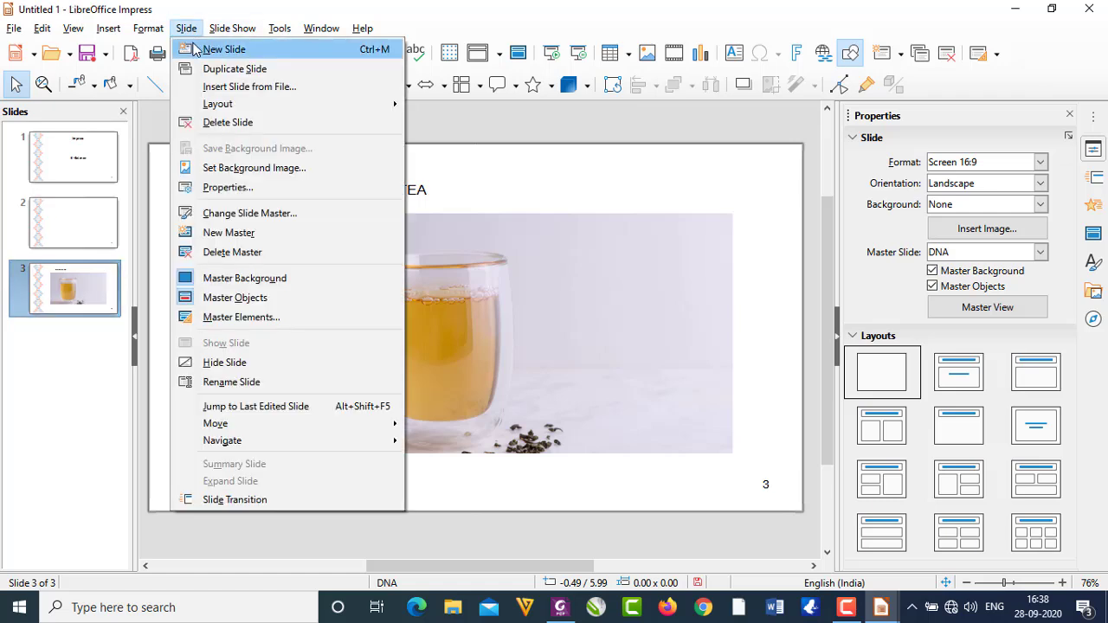
click(208, 50)
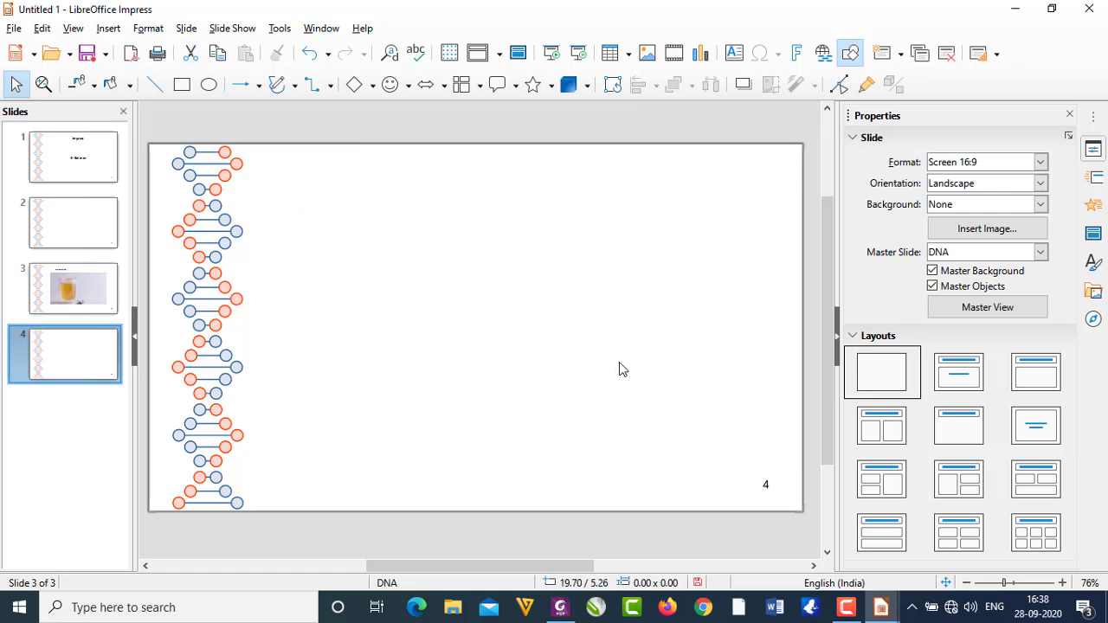
Try to insert the desktop video How to Train Your Dragon The Hidden World (2019).mp4 on slide 4
click(108, 29)
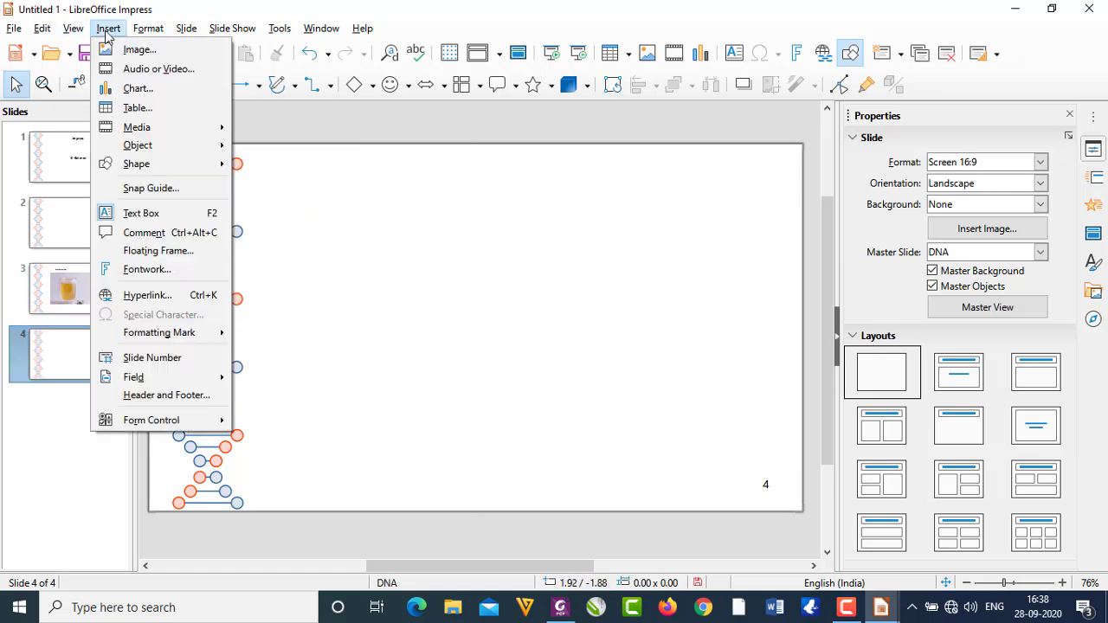
click(139, 69)
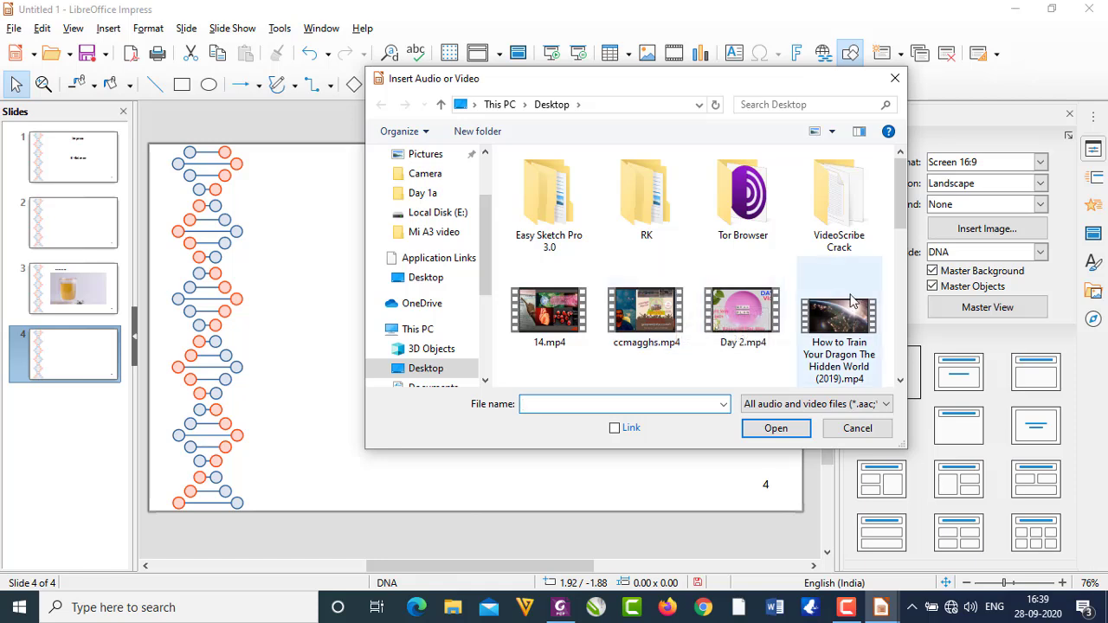
scroll(796, 291, down, 4)
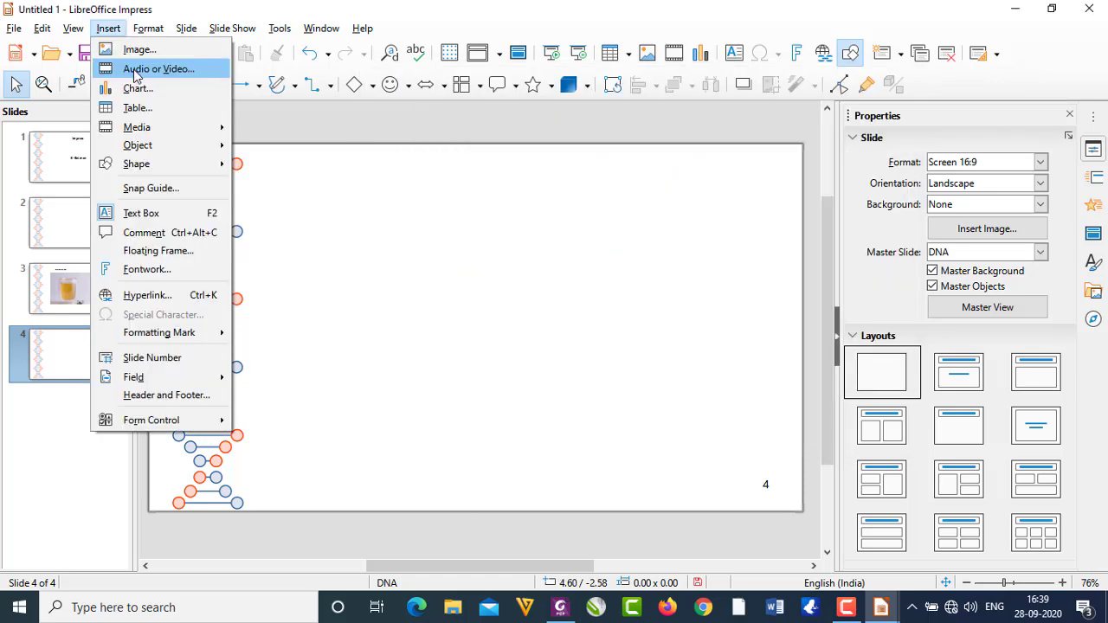
click(148, 66)
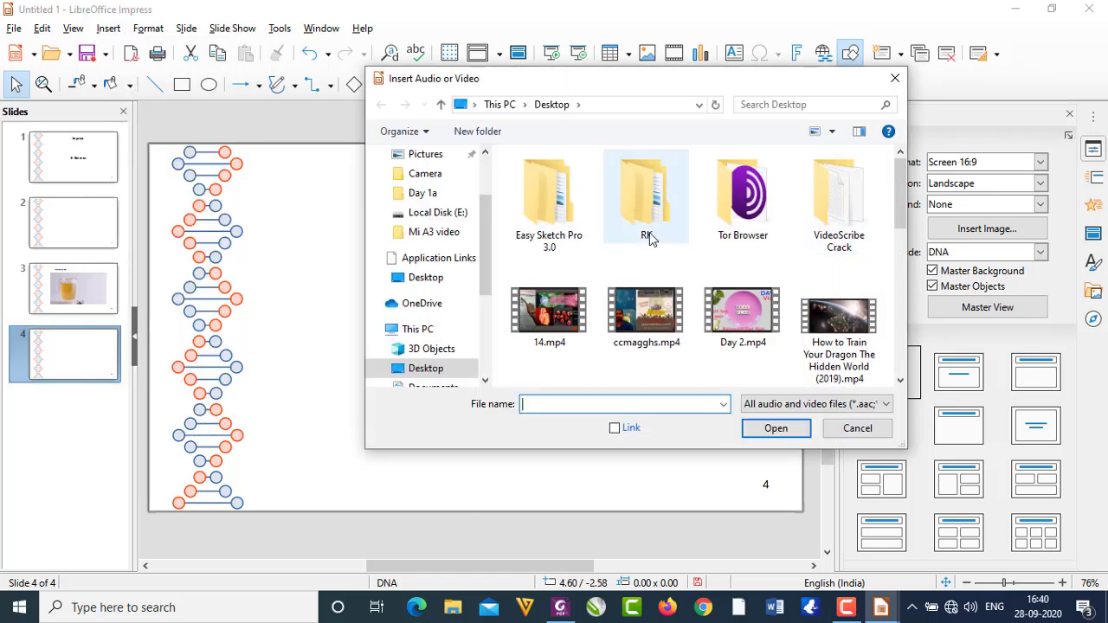
scroll(649, 231, down, 2)
click(836, 212)
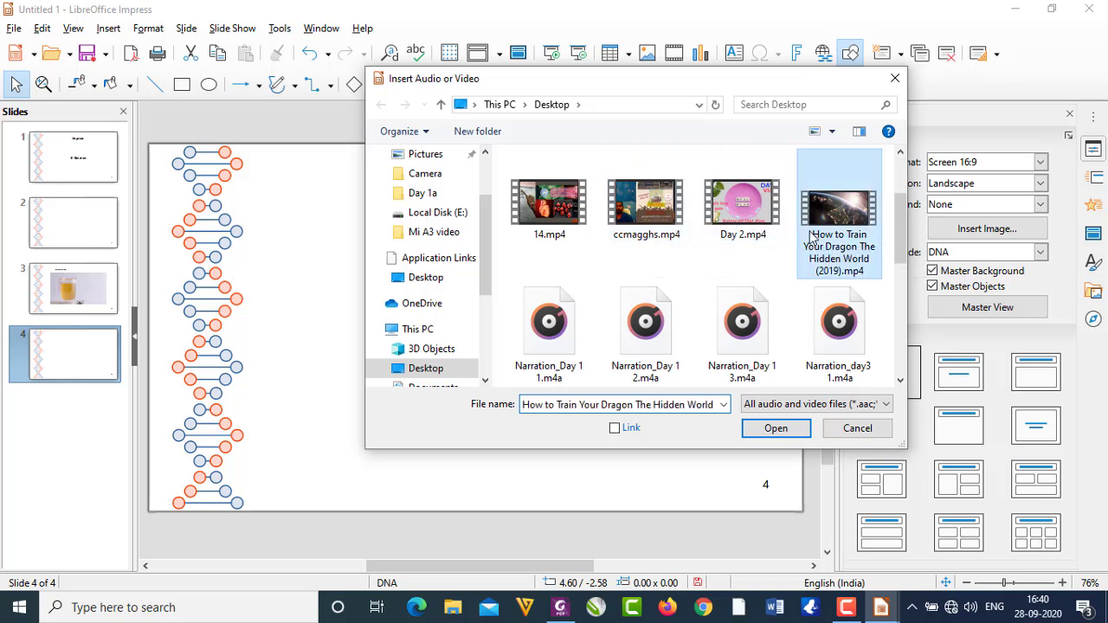
click(796, 430)
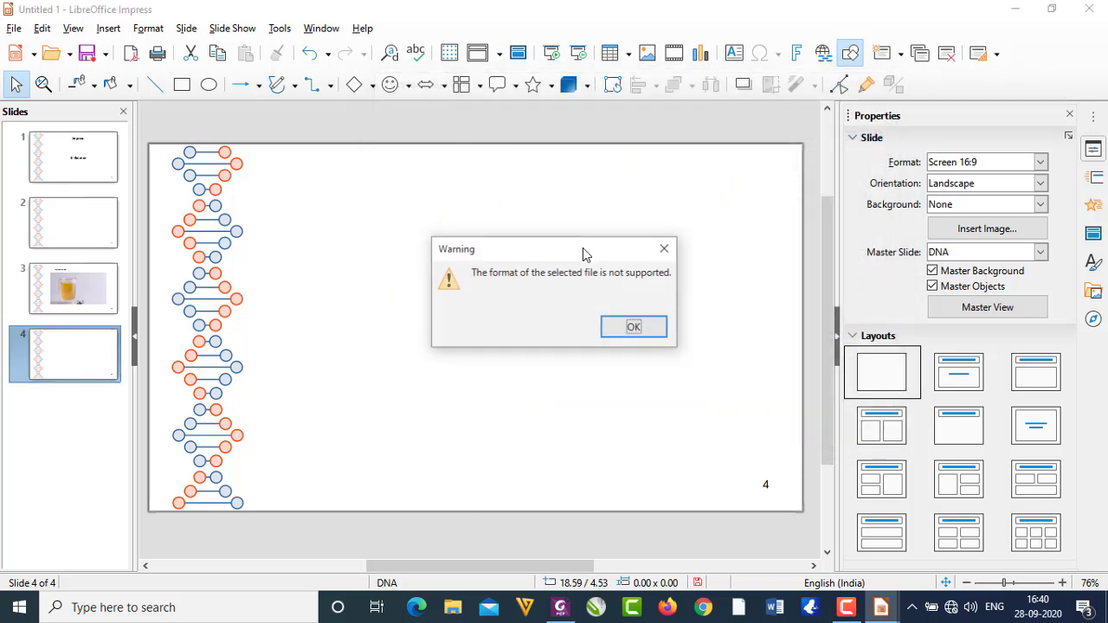
click(633, 327)
Search This PC for .MP3 files and insert the audio file ccma jan 2020.mp3 on slide 4
click(108, 28)
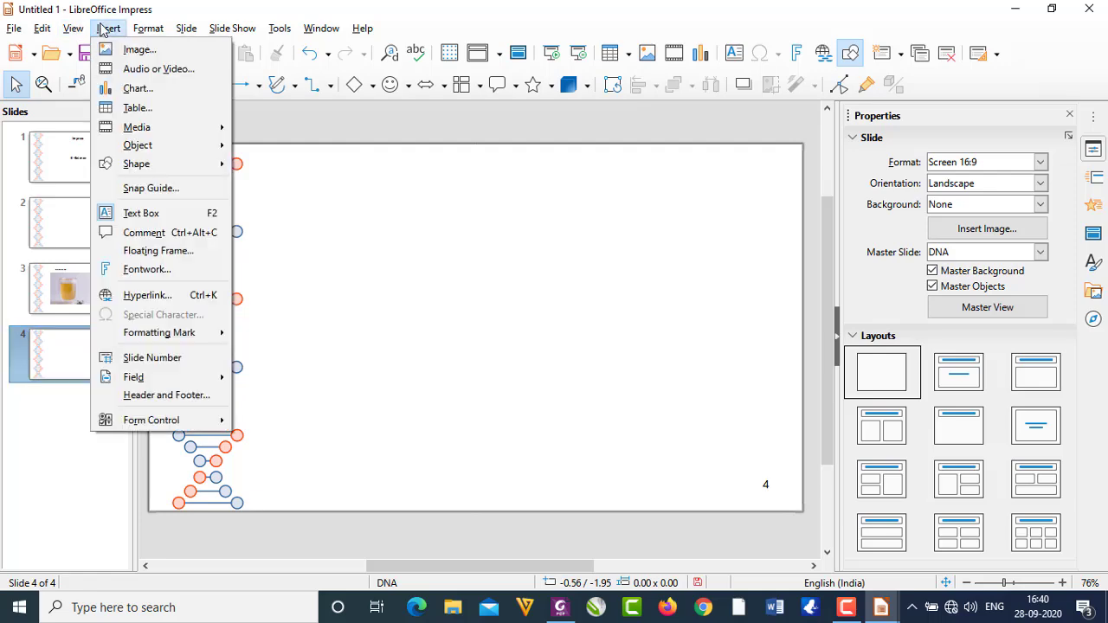
click(121, 69)
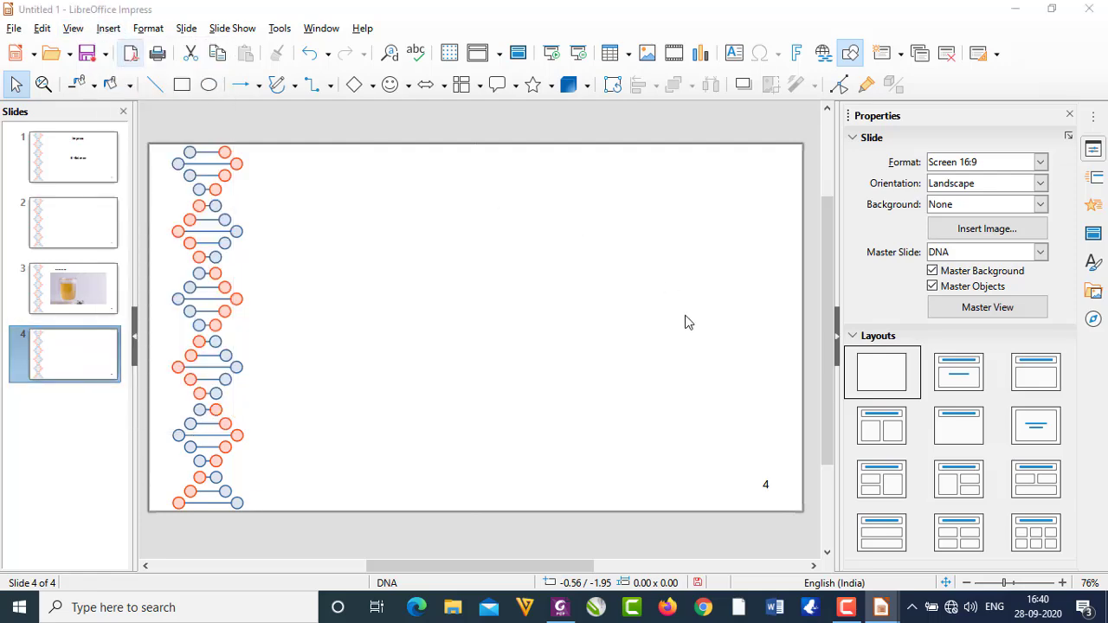
scroll(857, 327, down, 2)
click(853, 334)
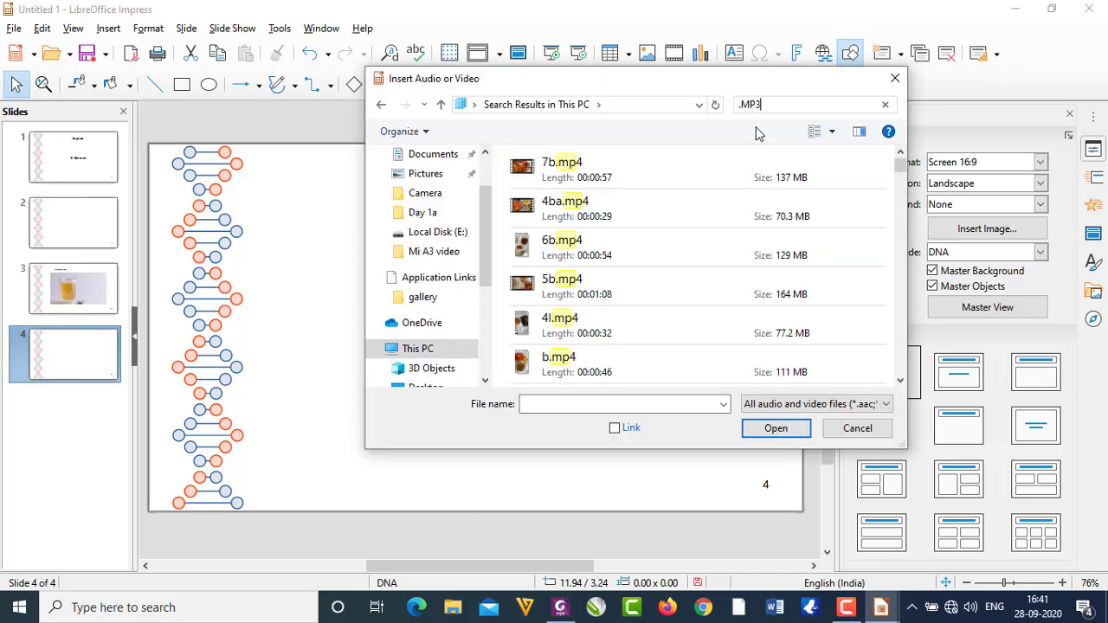
key(BackSpace)
text(3)
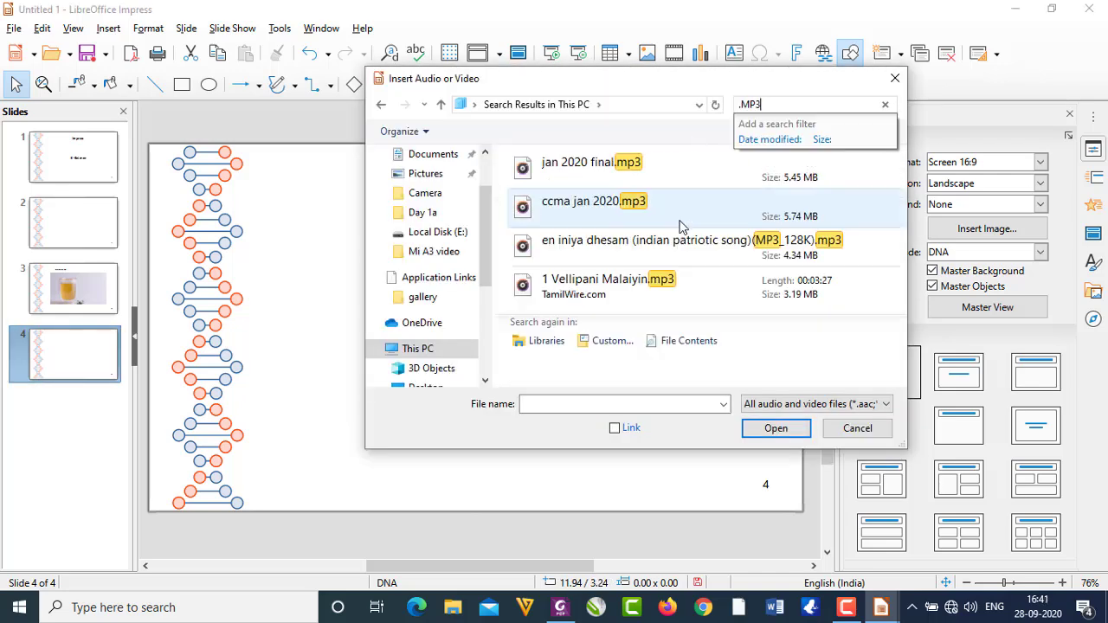
click(637, 210)
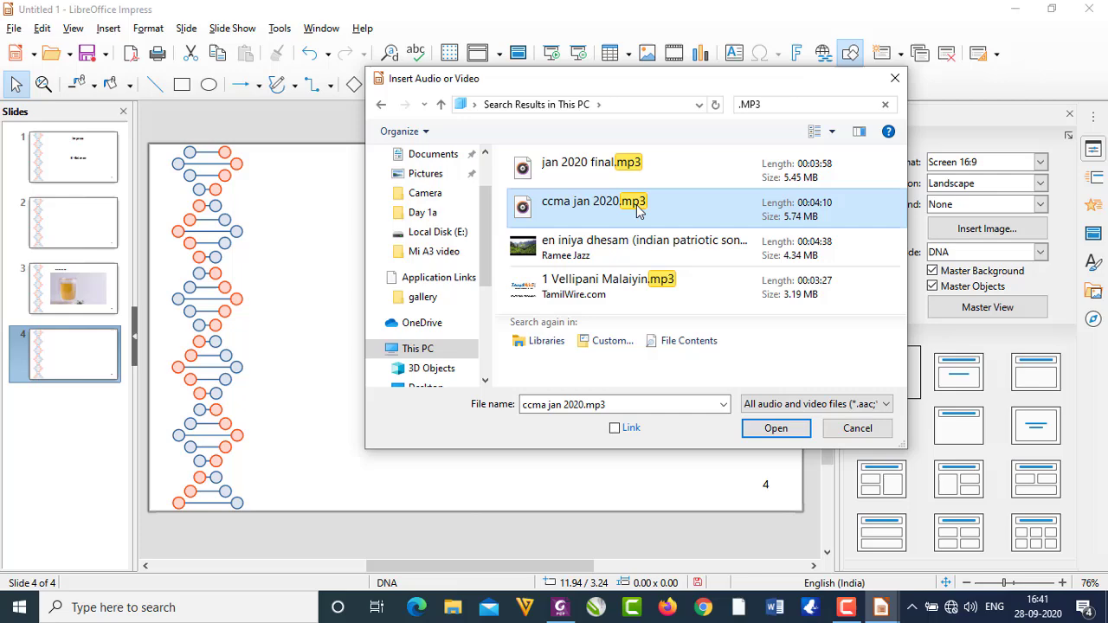
click(773, 428)
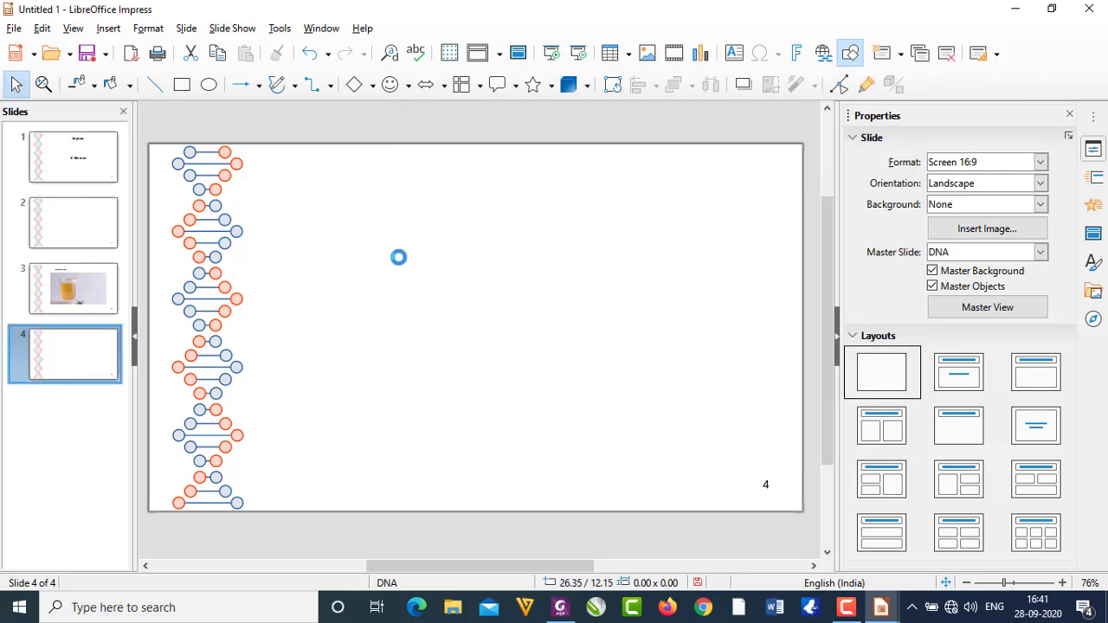
Move the audio object beside the top of the DNA graphic, at about X 6 cm and Y 0.5 cm
drag(481, 344, 349, 233)
click(291, 247)
click(343, 240)
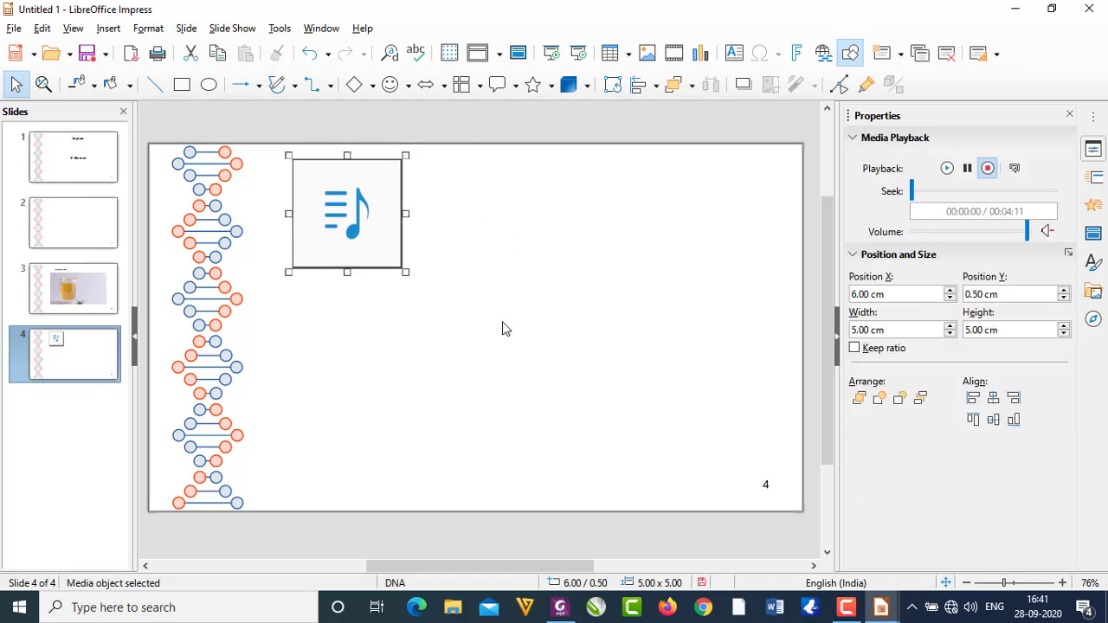
Switch to the textbook in Foxit PhantomPDF and read section 25.1.7 on slide transitions
click(559, 607)
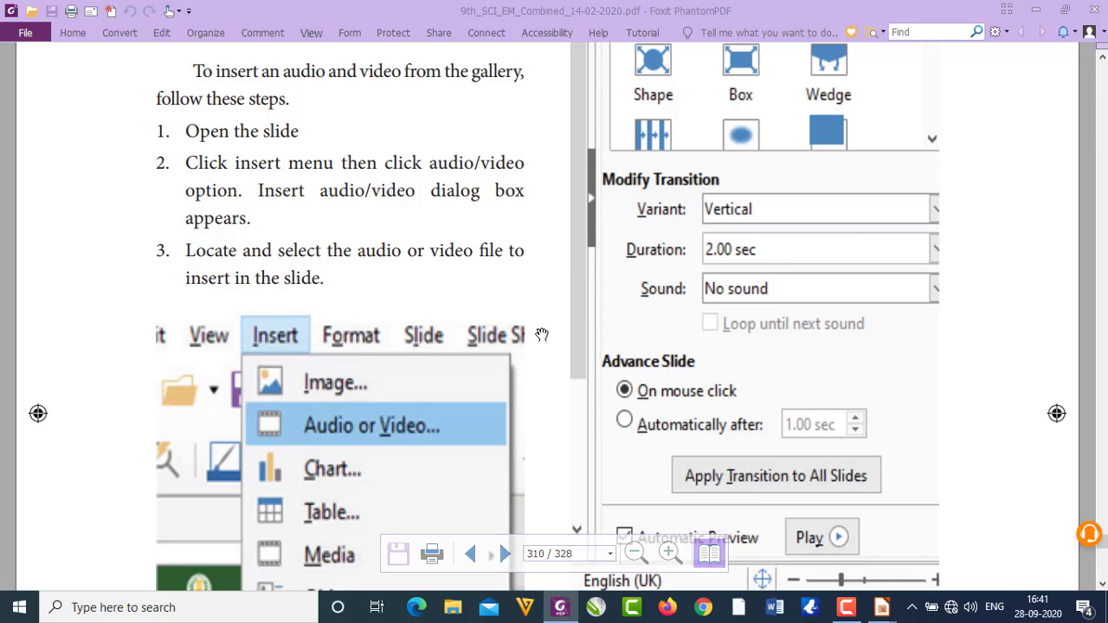
scroll(545, 337, down, 3)
scroll(547, 339, down, 3)
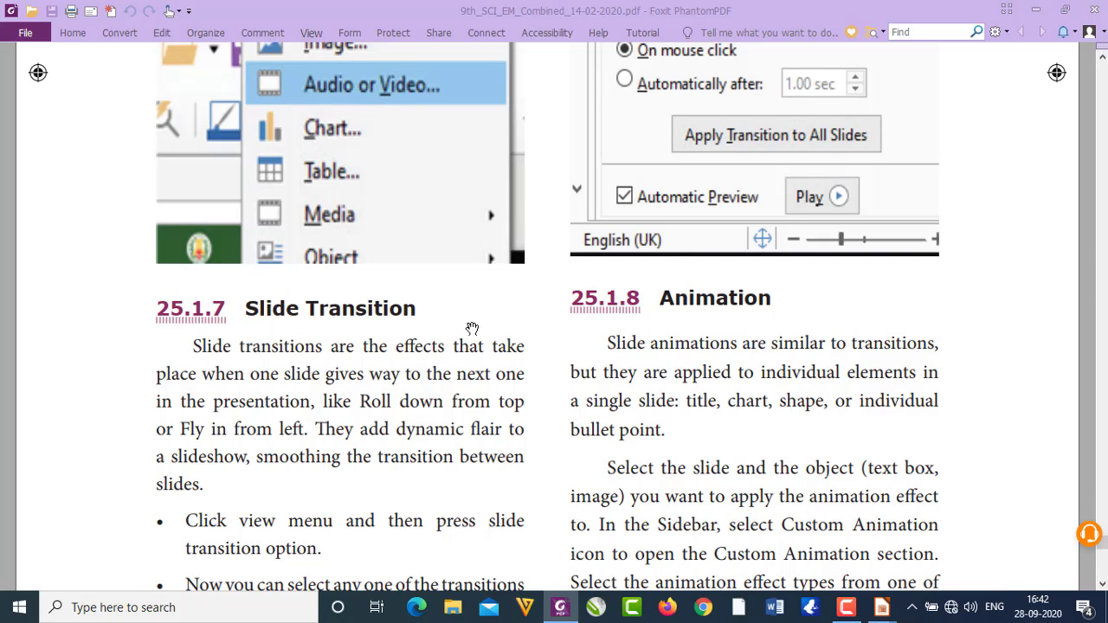
scroll(459, 355, down, 1)
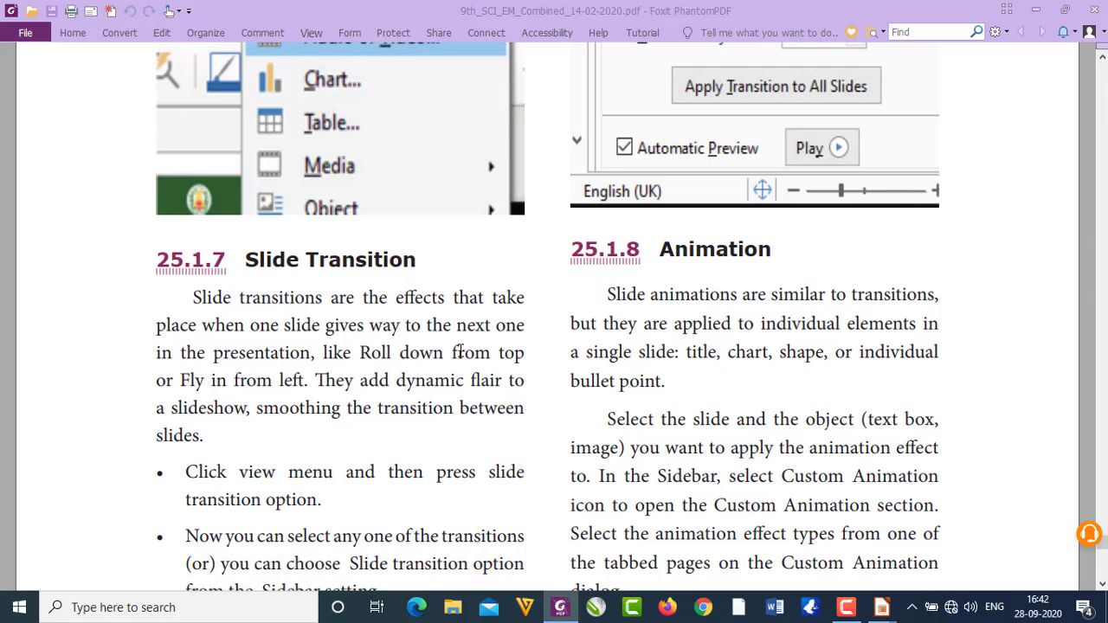
scroll(466, 353, down, 2)
scroll(468, 372, up, 10)
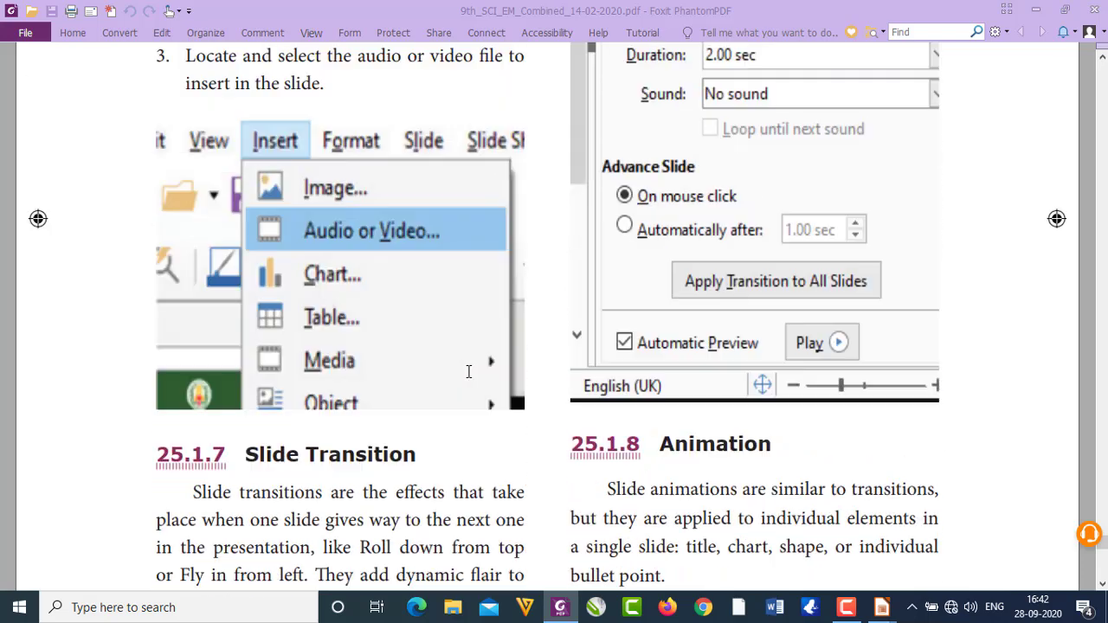
Switch back to Impress, display the slide transition options and apply the Checkers transition to slide 1
key(alt+Tab)
scroll(417, 204, down, 3)
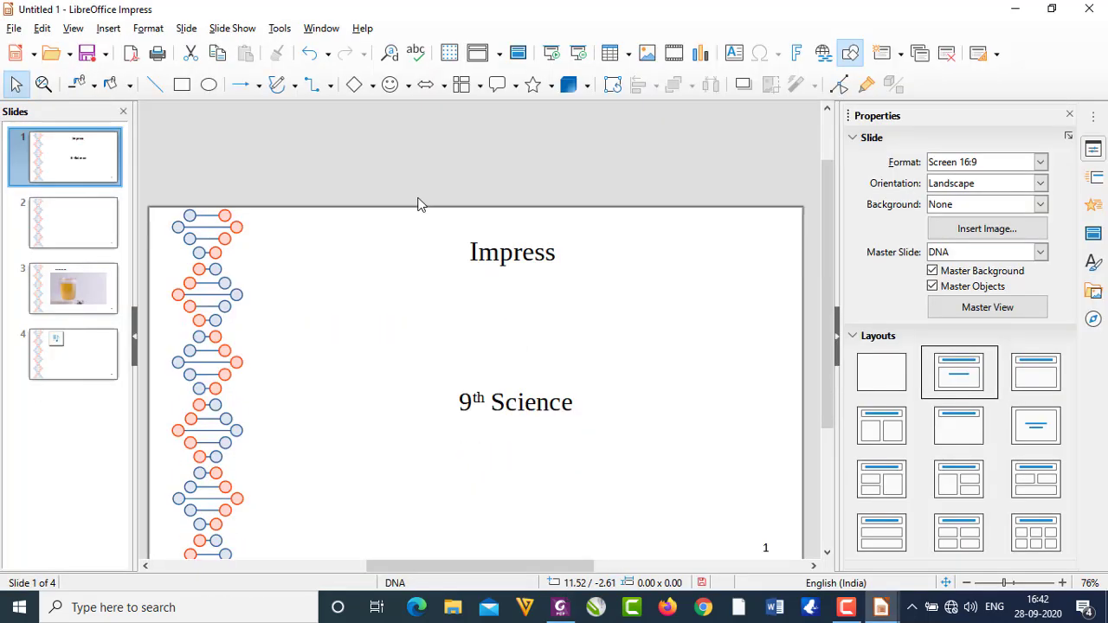
scroll(418, 205, up, 1)
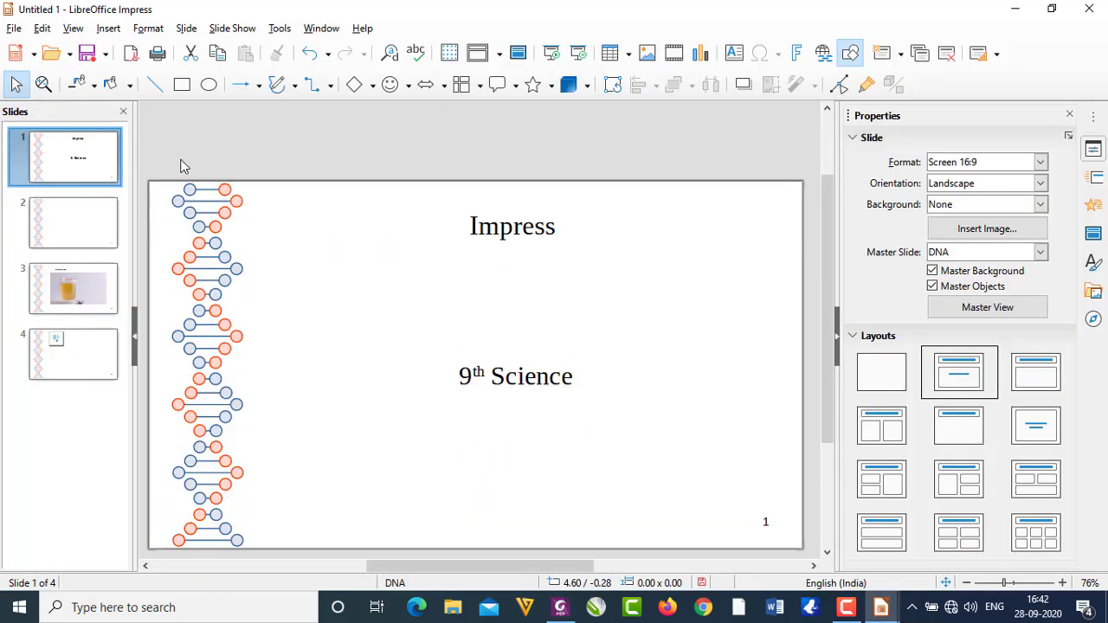
click(73, 29)
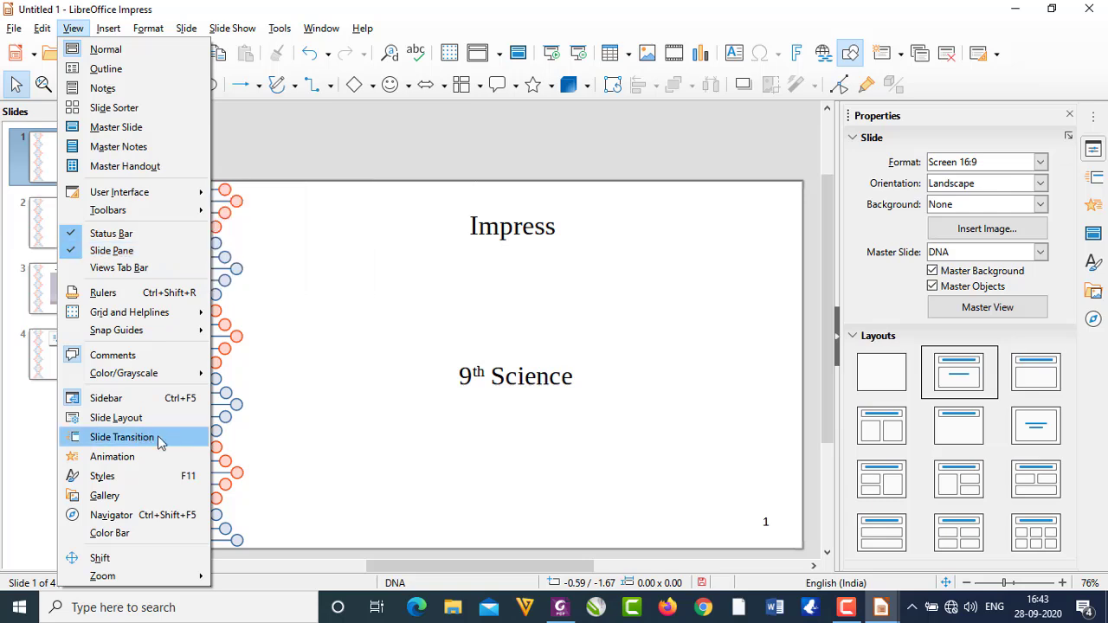
key(Escape)
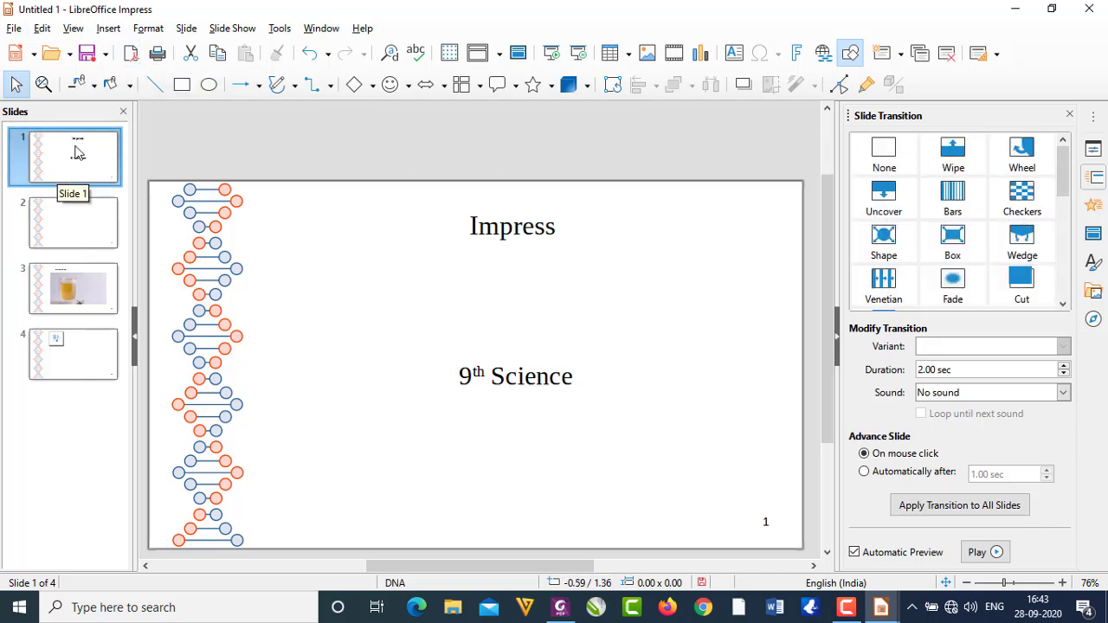
click(1025, 201)
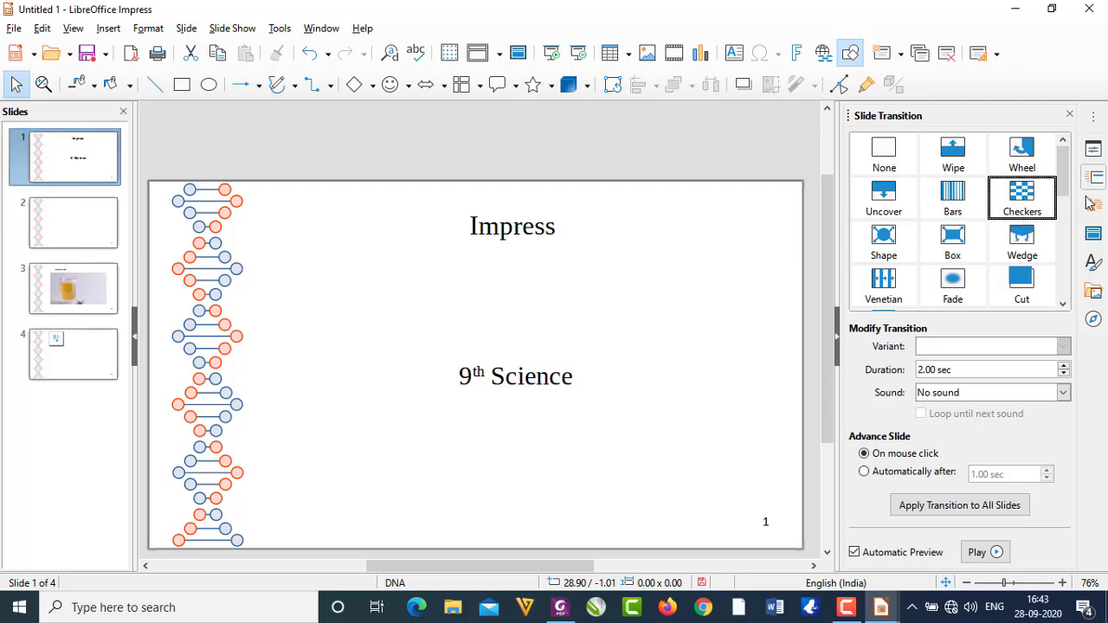
click(1021, 214)
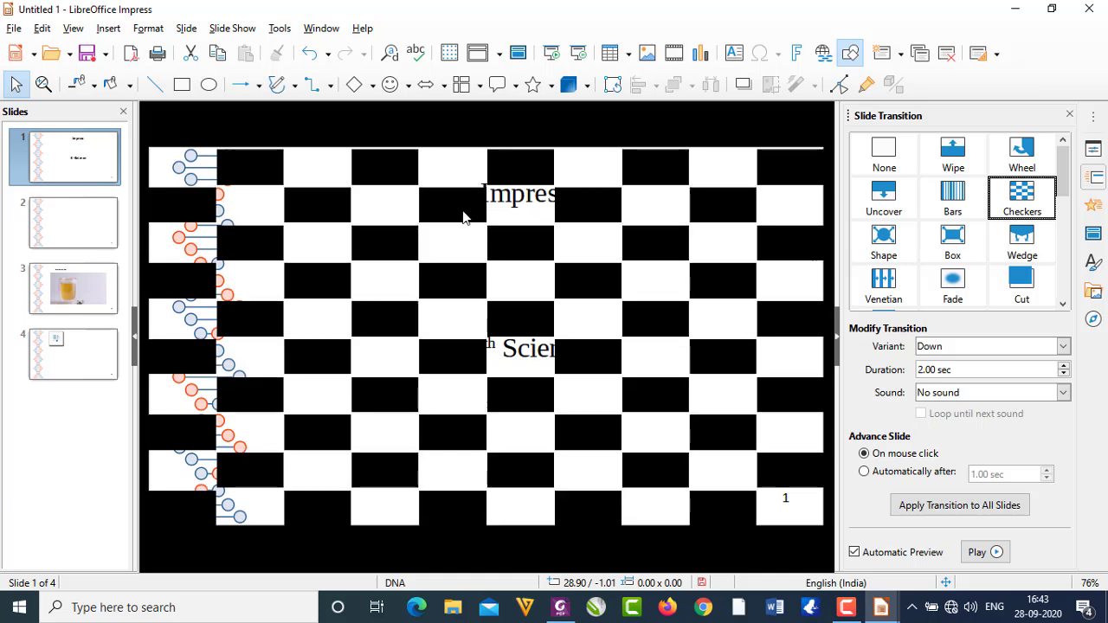
Apply slide transitions to slides 2, 3 and 4, using Vortex for slide 4
click(41, 234)
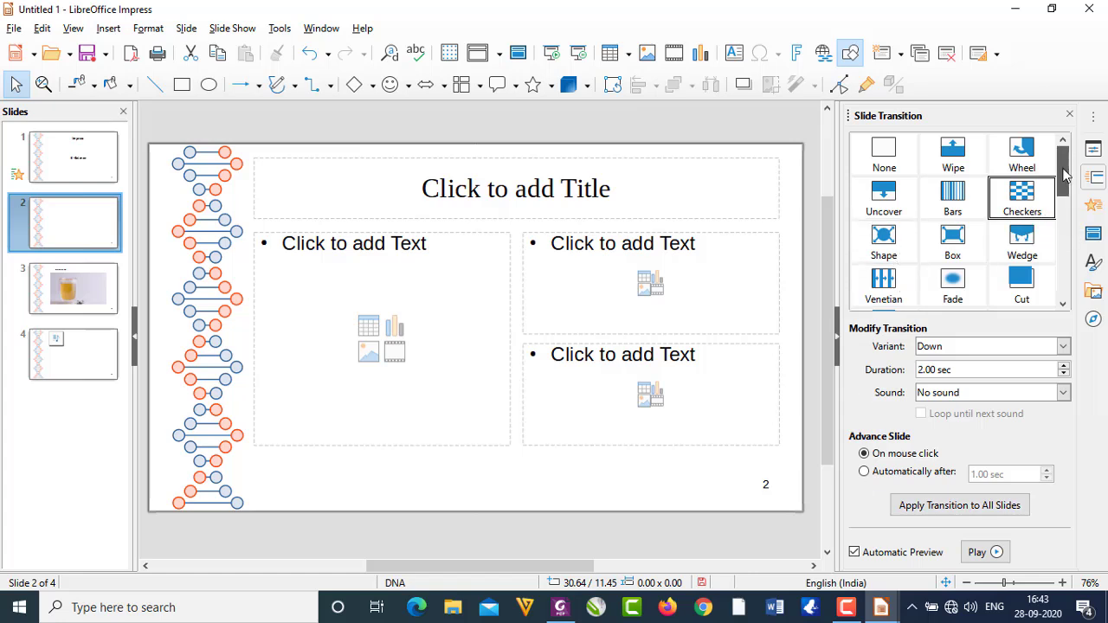
scroll(1054, 201, down, 2)
click(1034, 210)
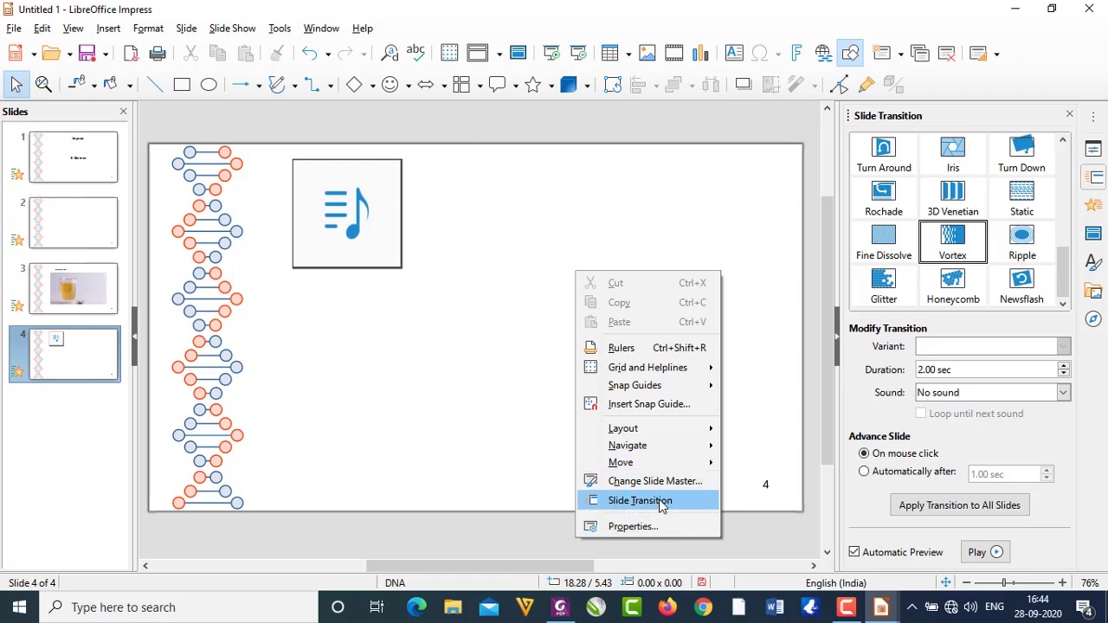
click(686, 188)
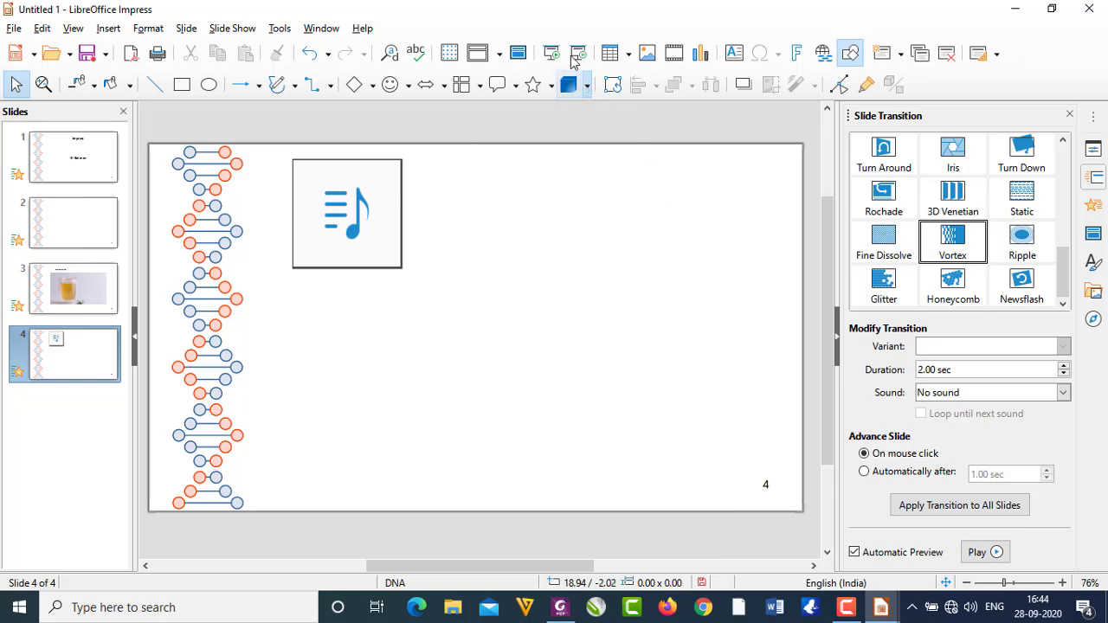
Draw a 3D sphere about 9.5 cm wide and high on the right half of slide 4
click(586, 85)
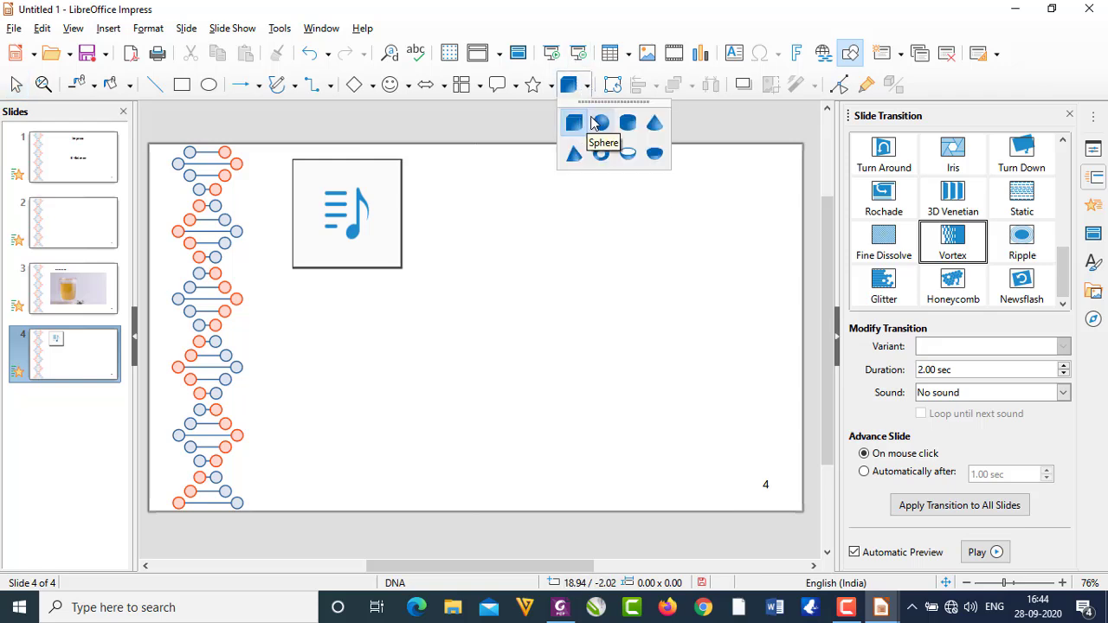
click(601, 123)
drag(502, 251, 630, 472)
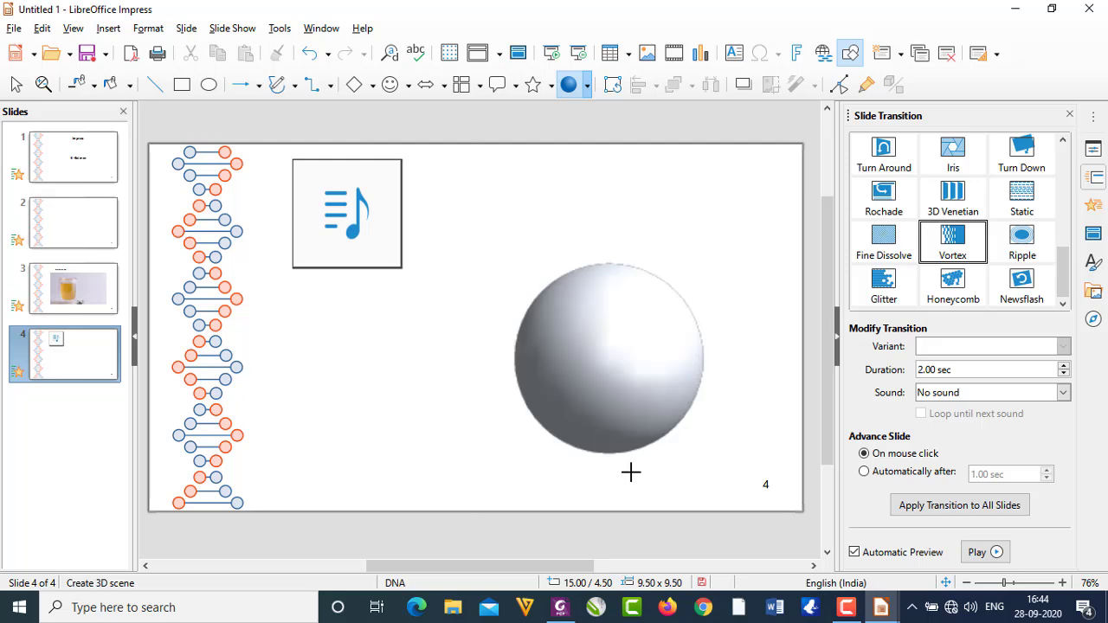
Draw a 3D pyramid about 8 cm wide and high on slide 4 and move it just below the audio object
click(587, 85)
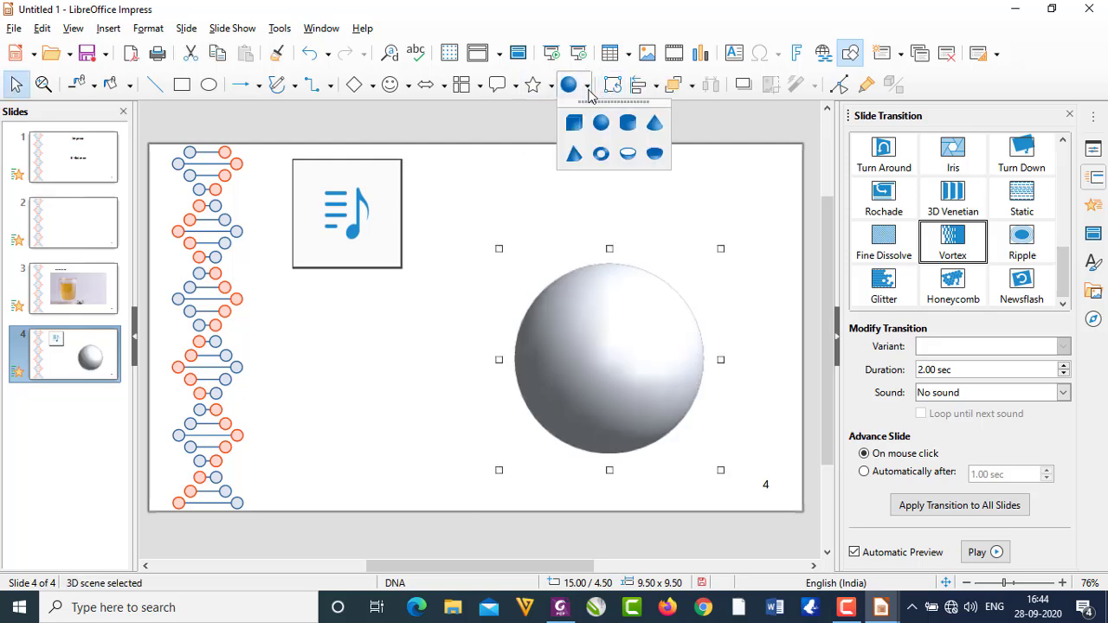
click(601, 158)
drag(291, 328, 389, 505)
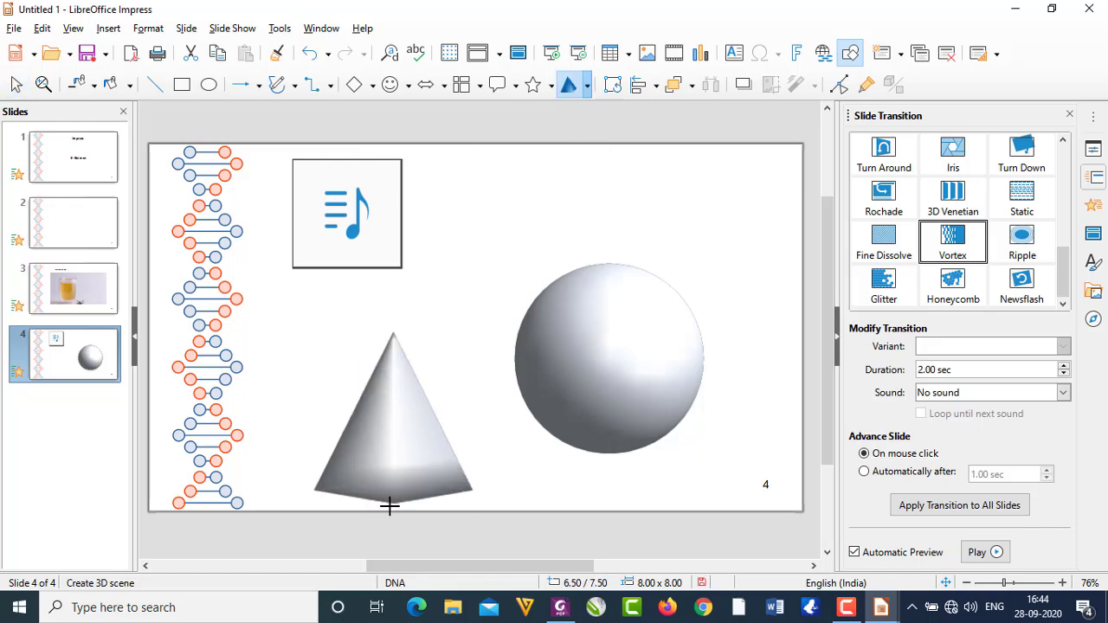
drag(424, 403, 383, 367)
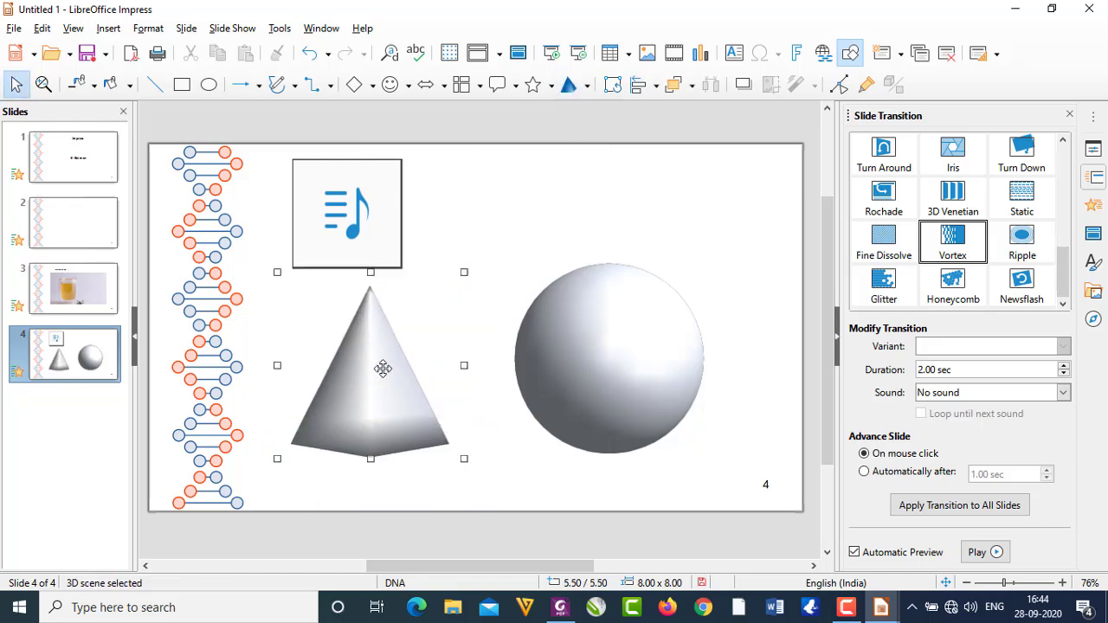
click(789, 185)
Switch to the textbook PDF in Foxit PhantomPDF and read section 25.1.8 on animation, including its illustration
click(559, 610)
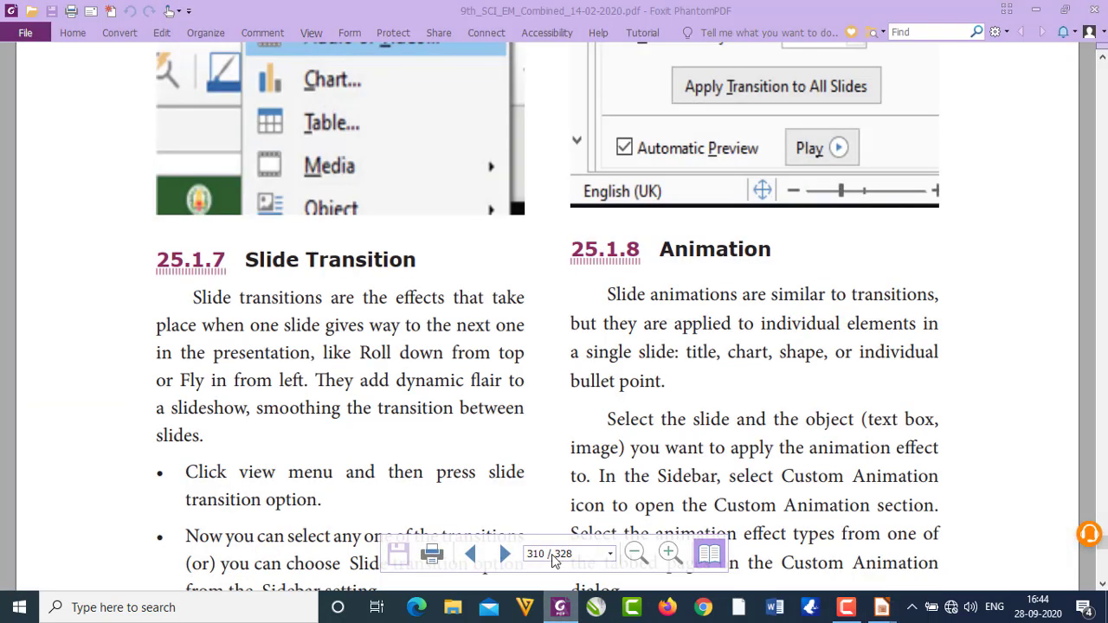
scroll(829, 324, down, 3)
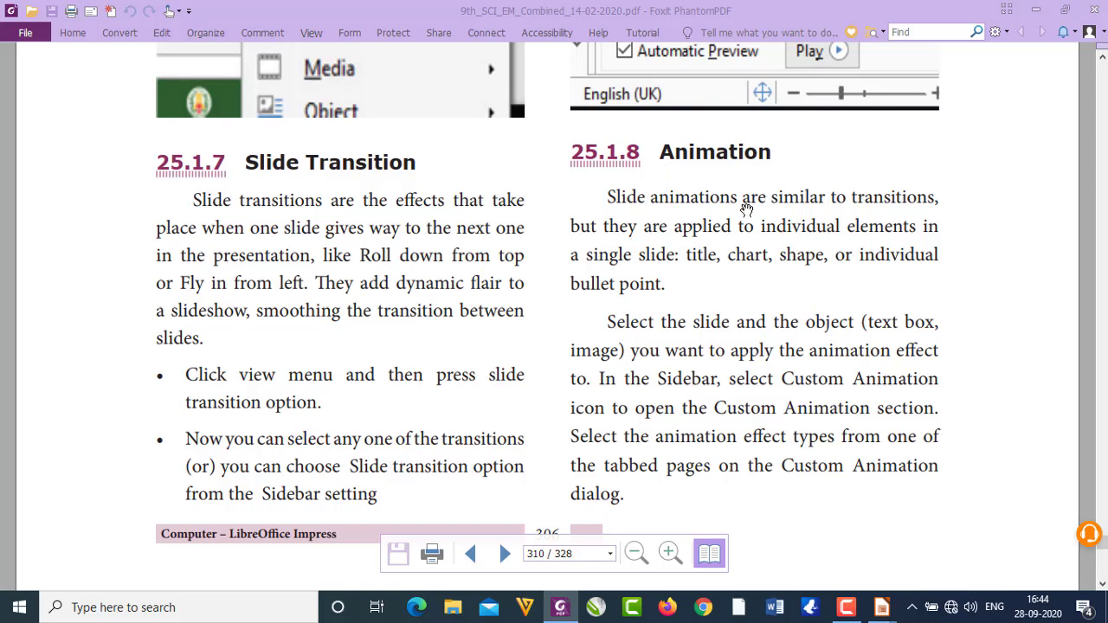
scroll(746, 209, down, 15)
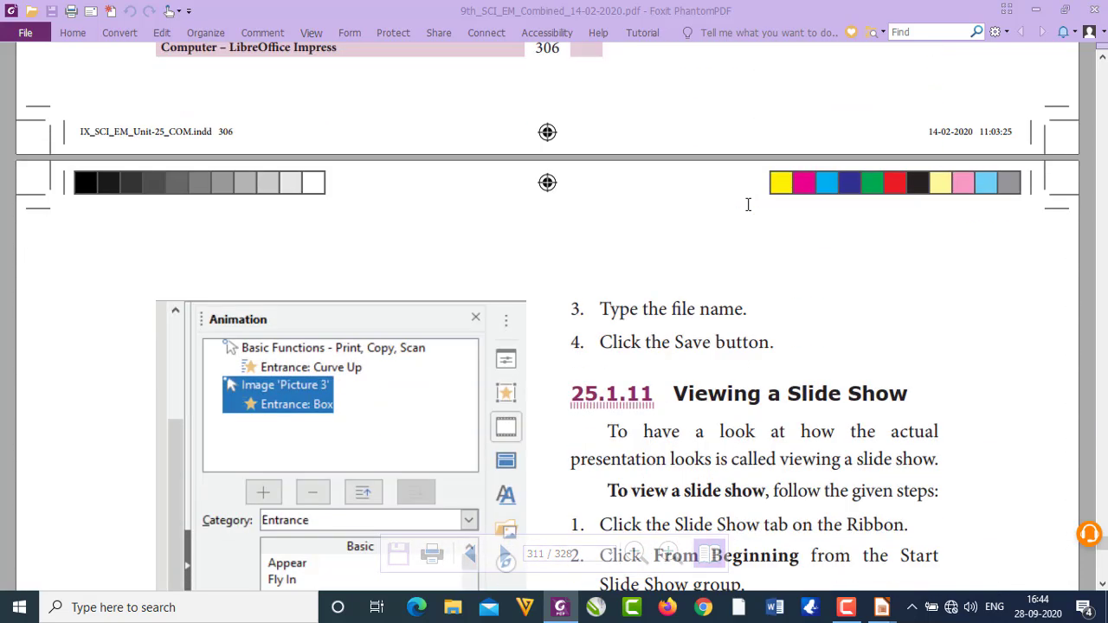
scroll(748, 204, down, 6)
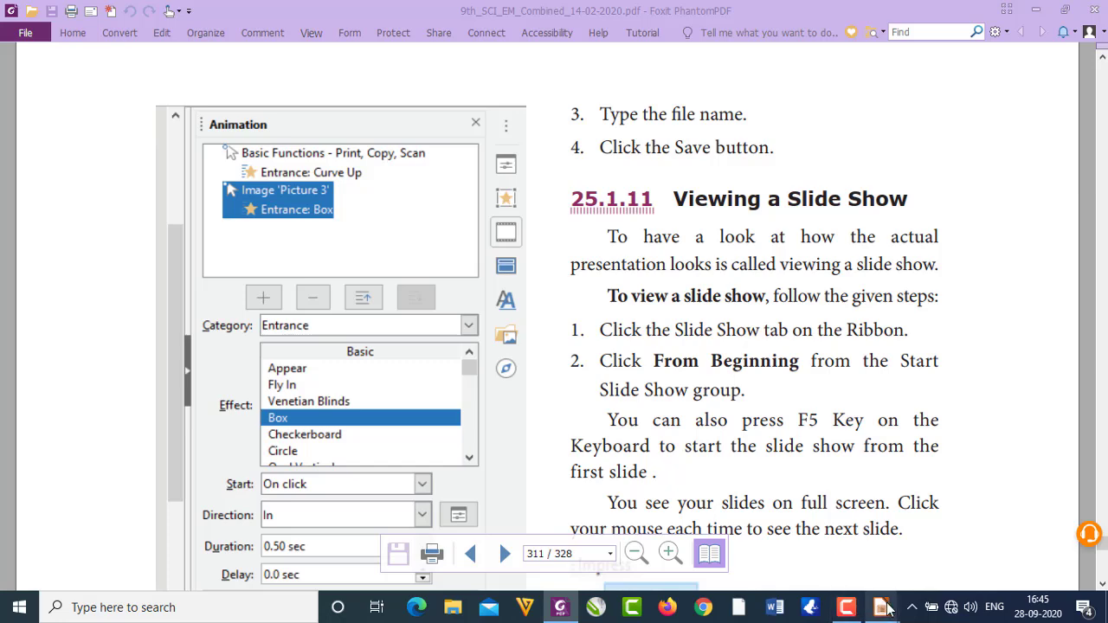
Switch back to Impress, display the animation options and select the pyramid on slide 4
click(882, 606)
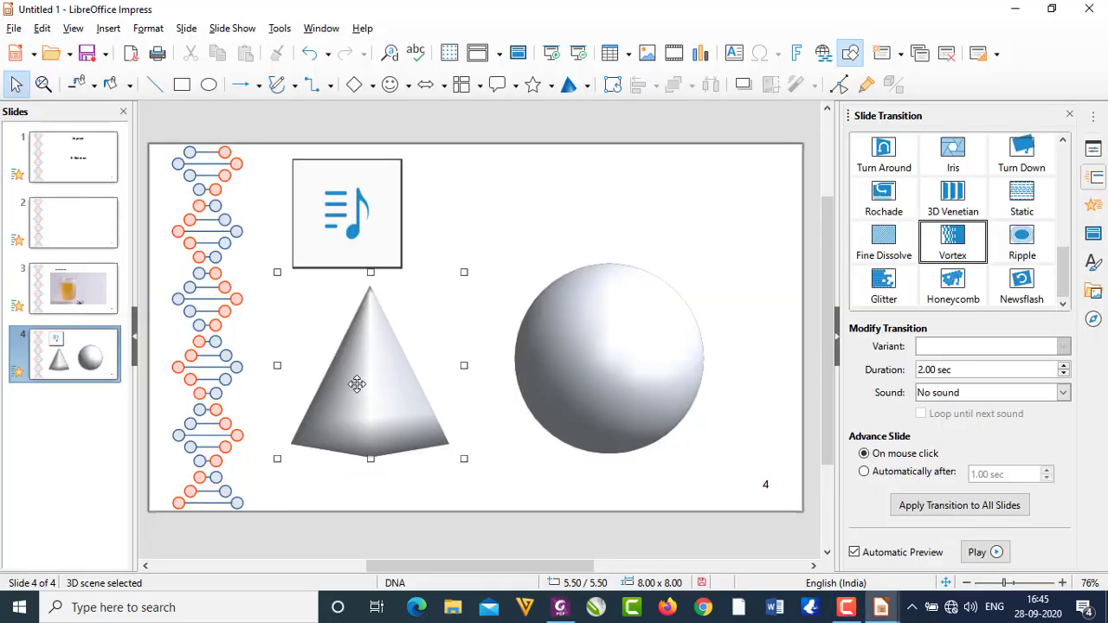
click(180, 29)
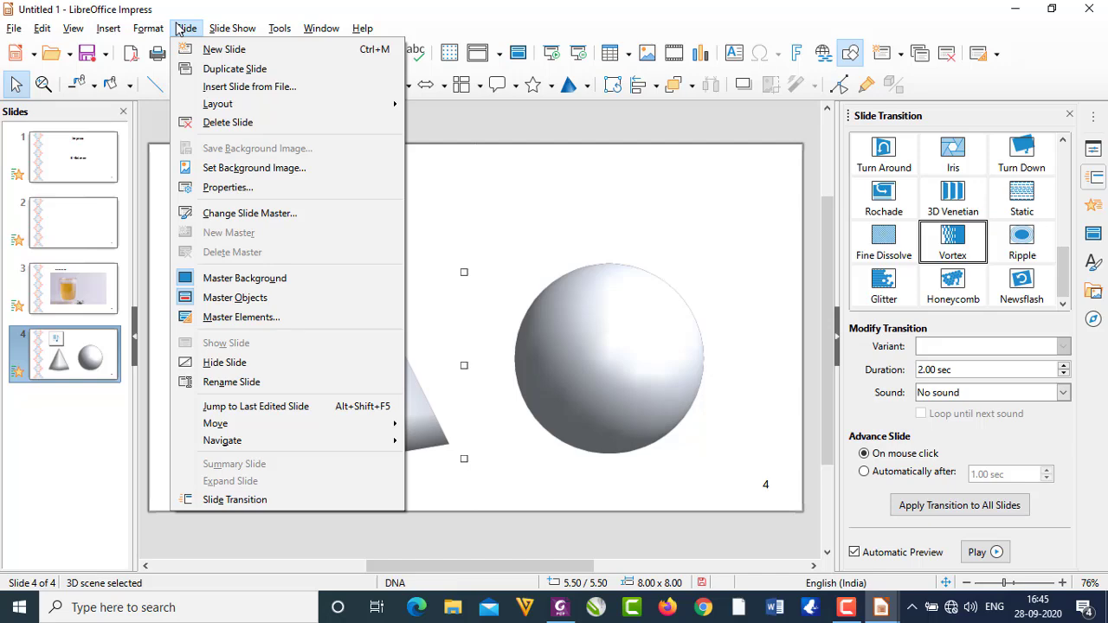
mouse_move(73, 31)
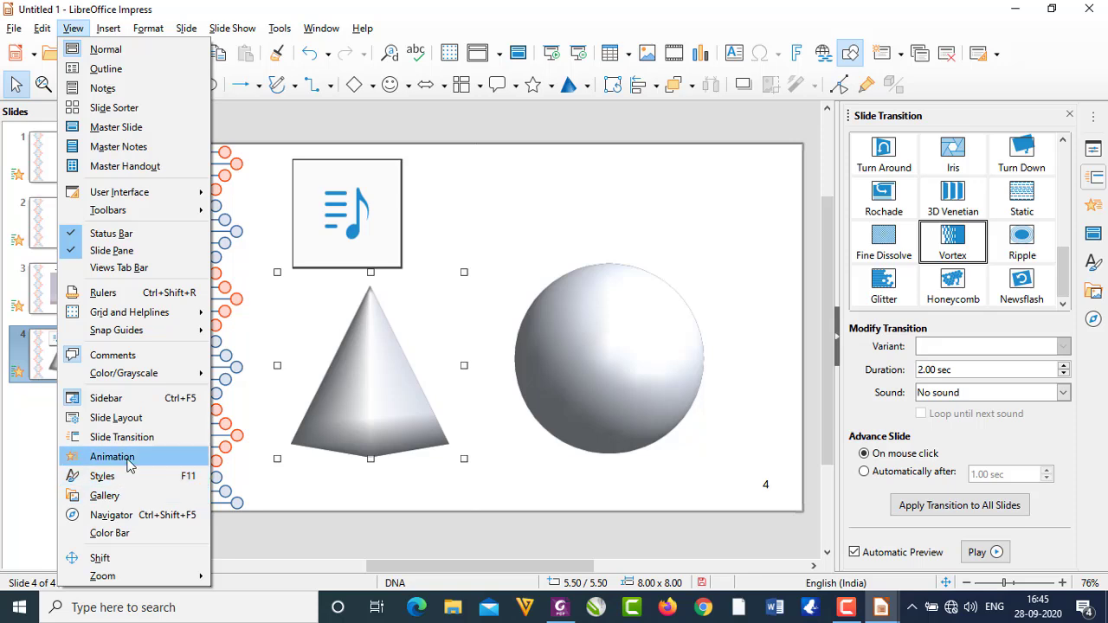
click(113, 457)
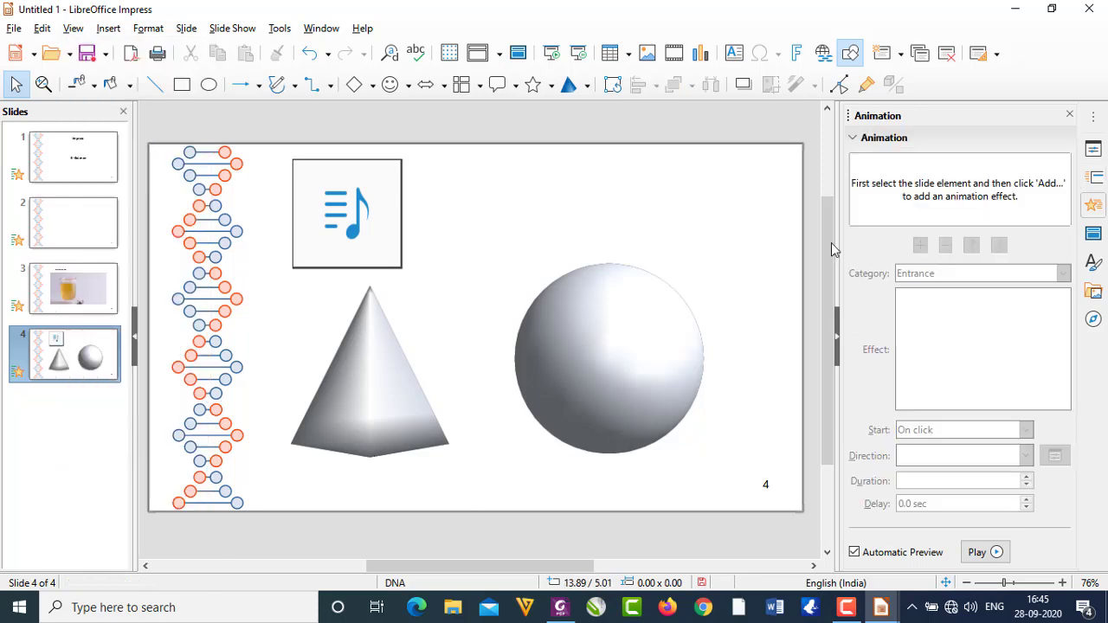
click(347, 392)
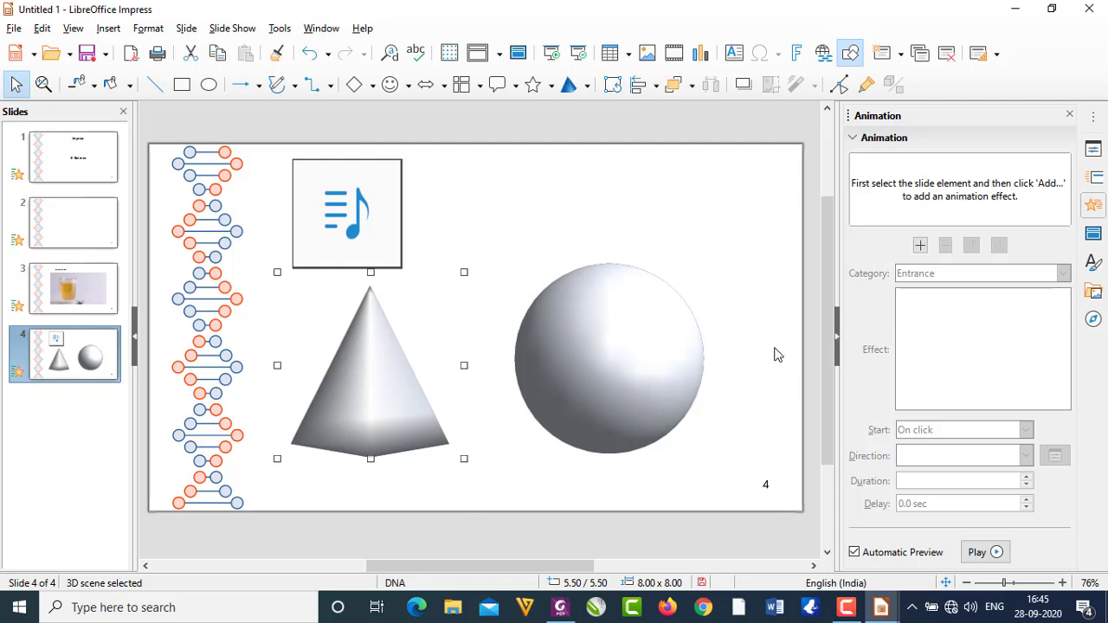
Add a Fly In entrance animation to the "9th Science" text frame on slide 1
scroll(1000, 315, down, 5)
scroll(1001, 315, up, 9)
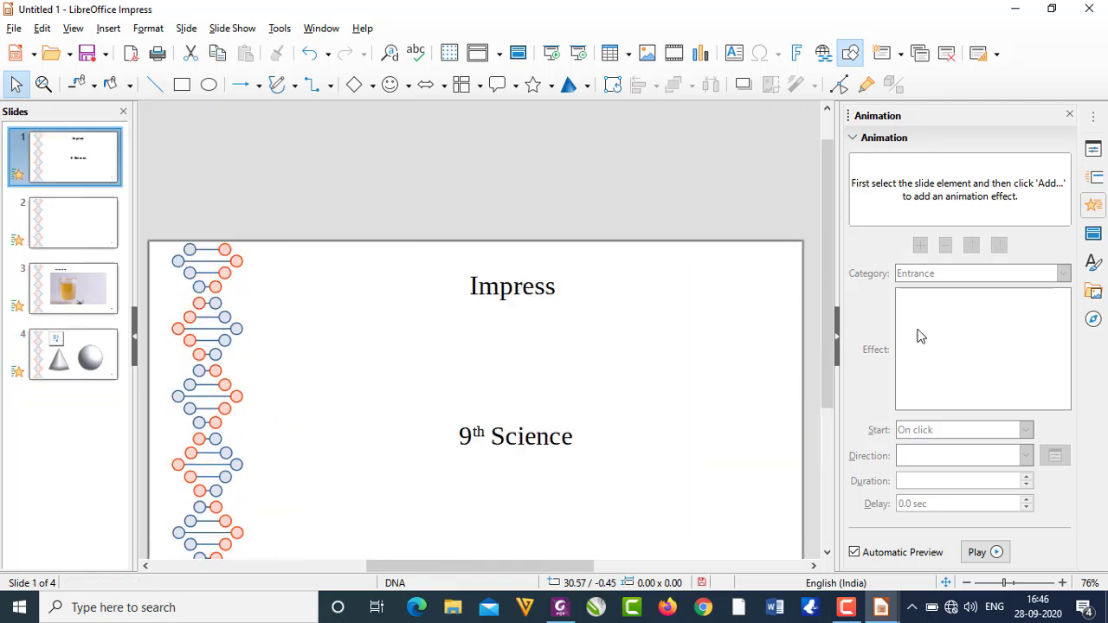
click(540, 334)
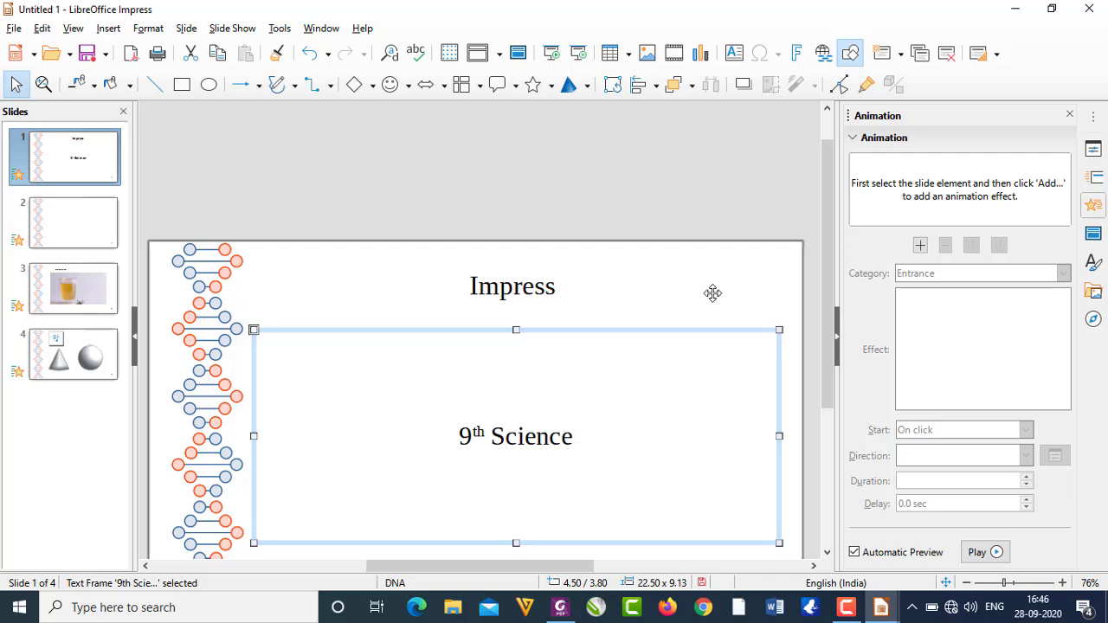
click(1093, 208)
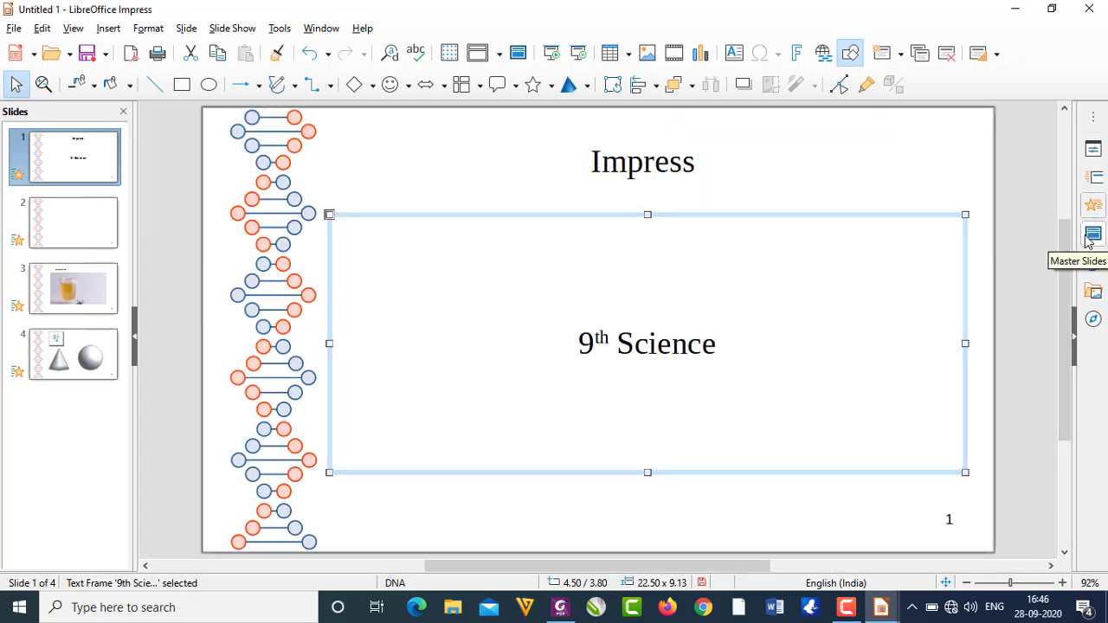
click(1091, 208)
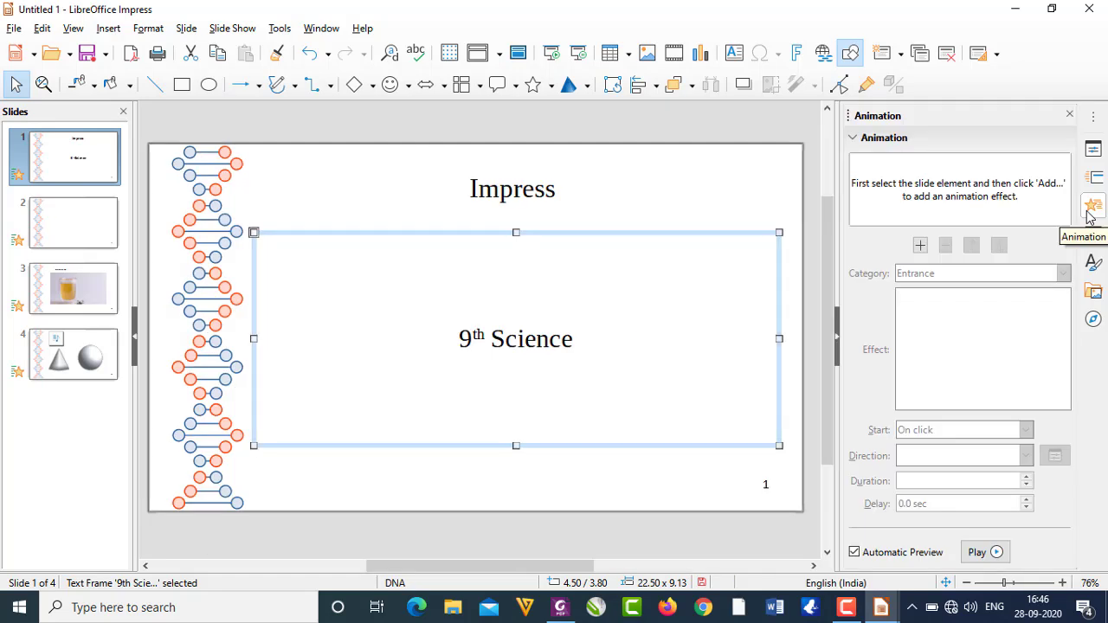
click(920, 247)
click(935, 179)
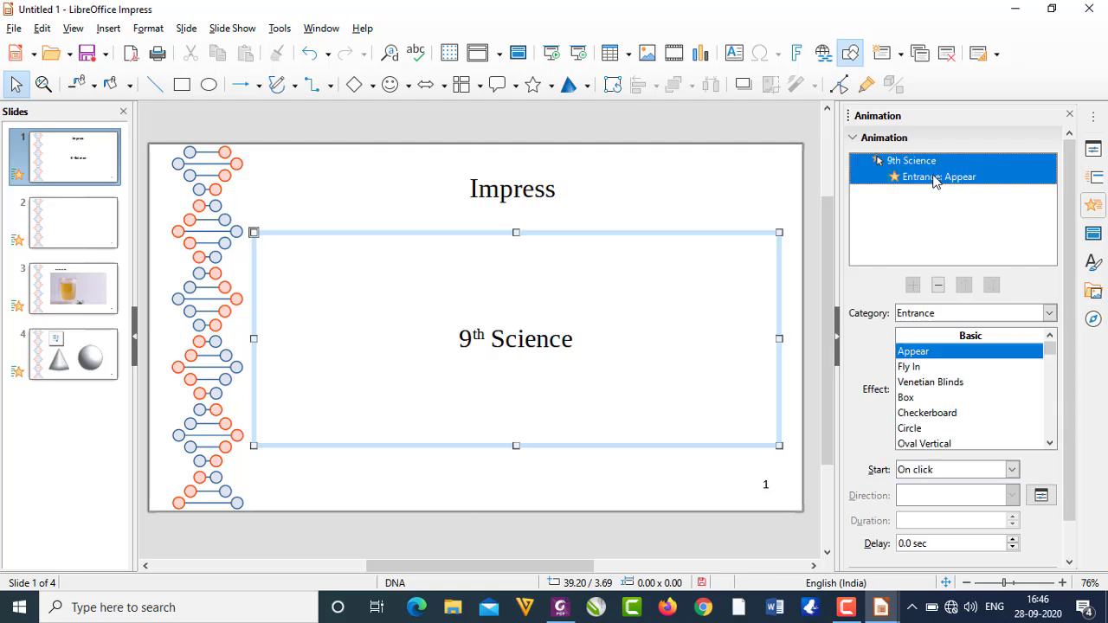
click(913, 367)
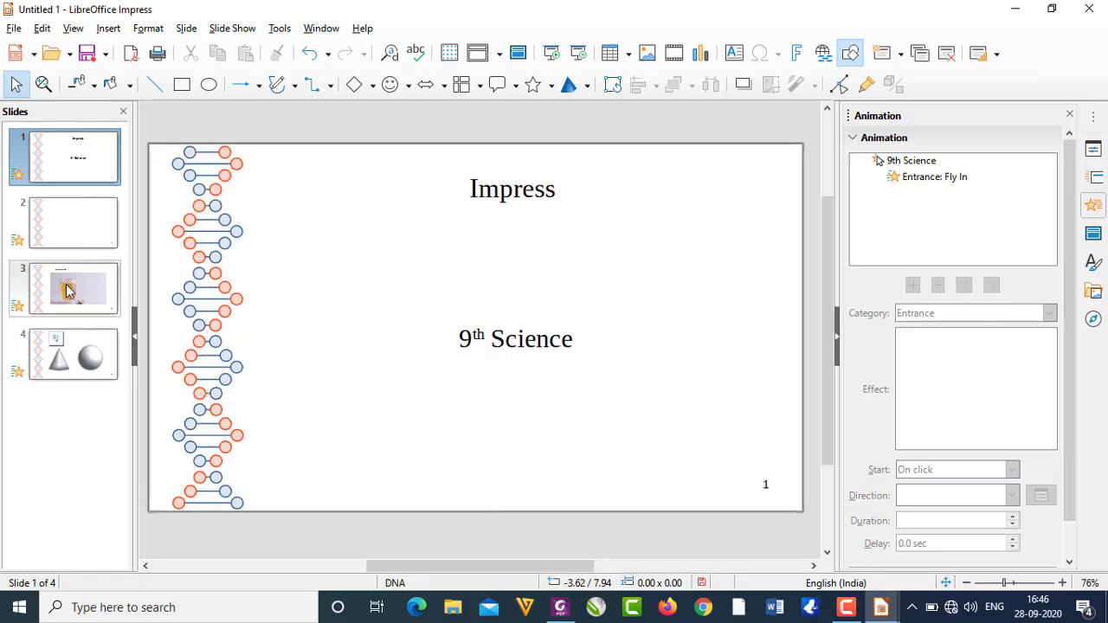
Add an Appear entrance animation to the 3D sphere on slide 4
click(81, 366)
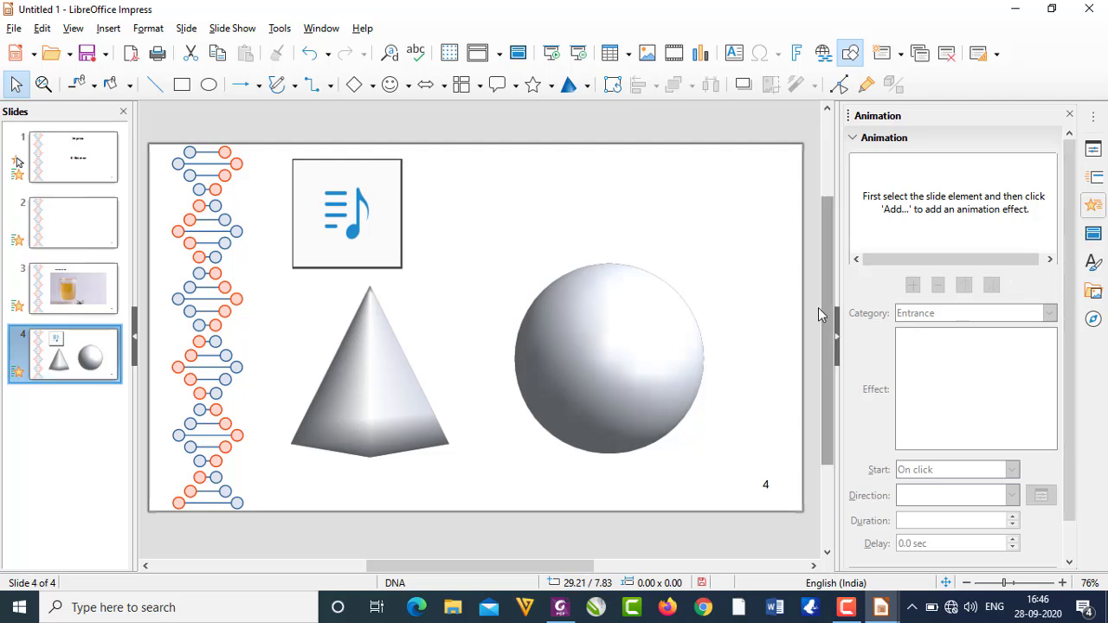
click(583, 357)
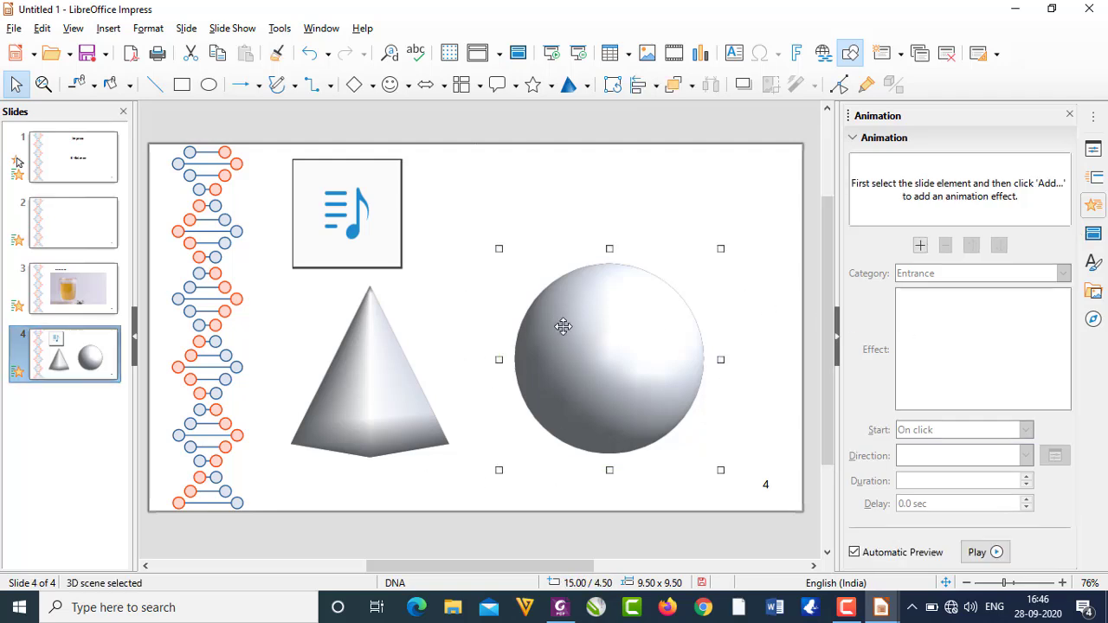
click(921, 247)
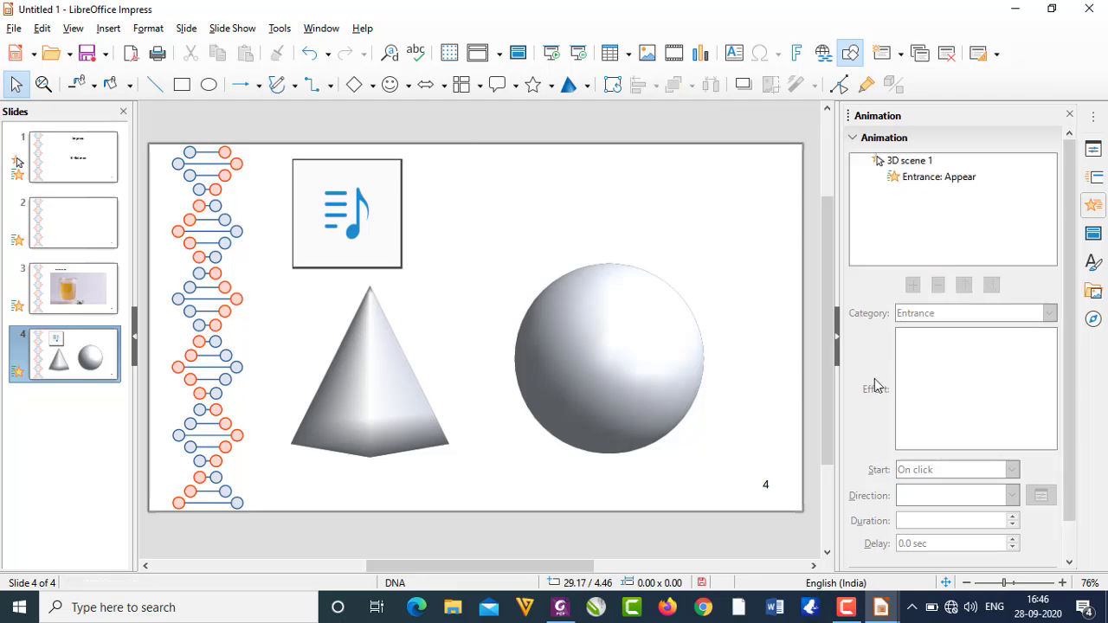
click(590, 376)
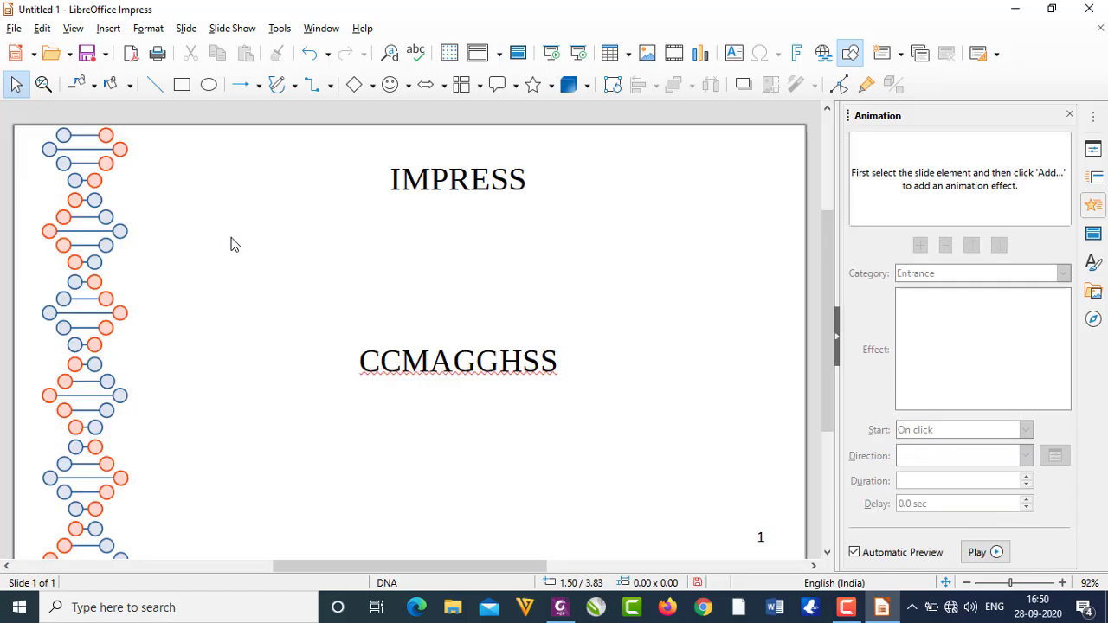
Start saving the presentation, choosing the Desktop as its location and IMPRESS.odp as its file name
key(ctrl+s)
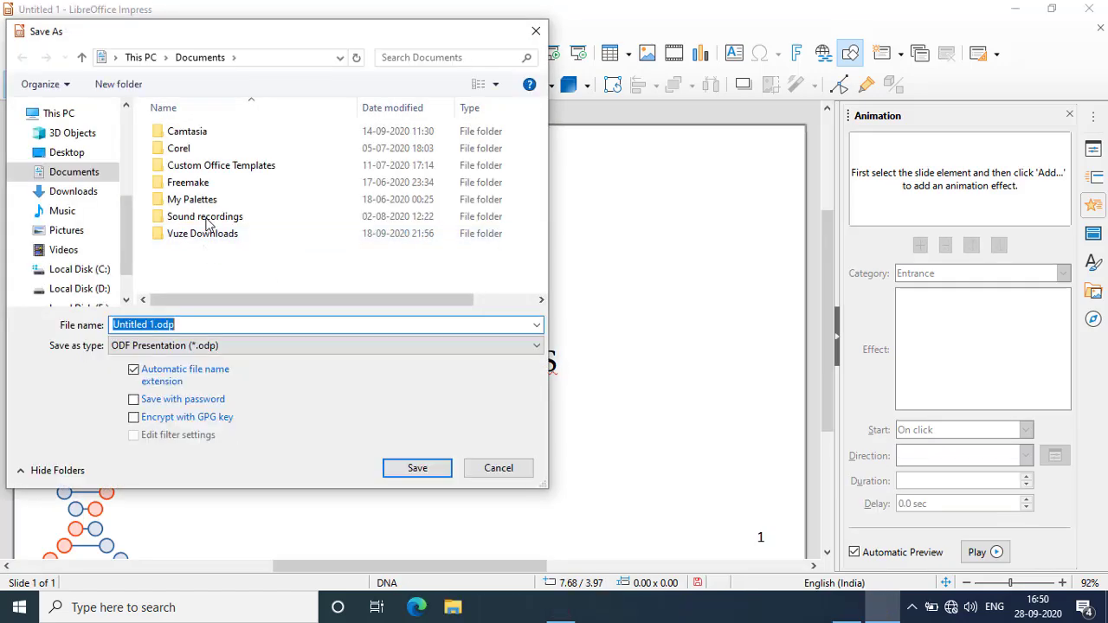
click(536, 31)
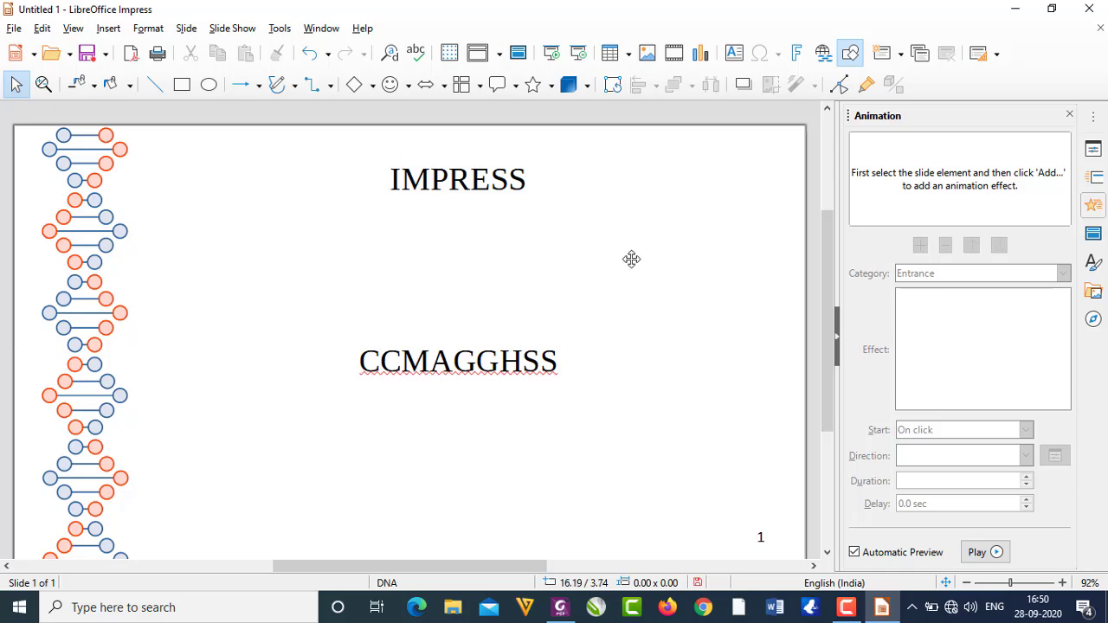
click(14, 29)
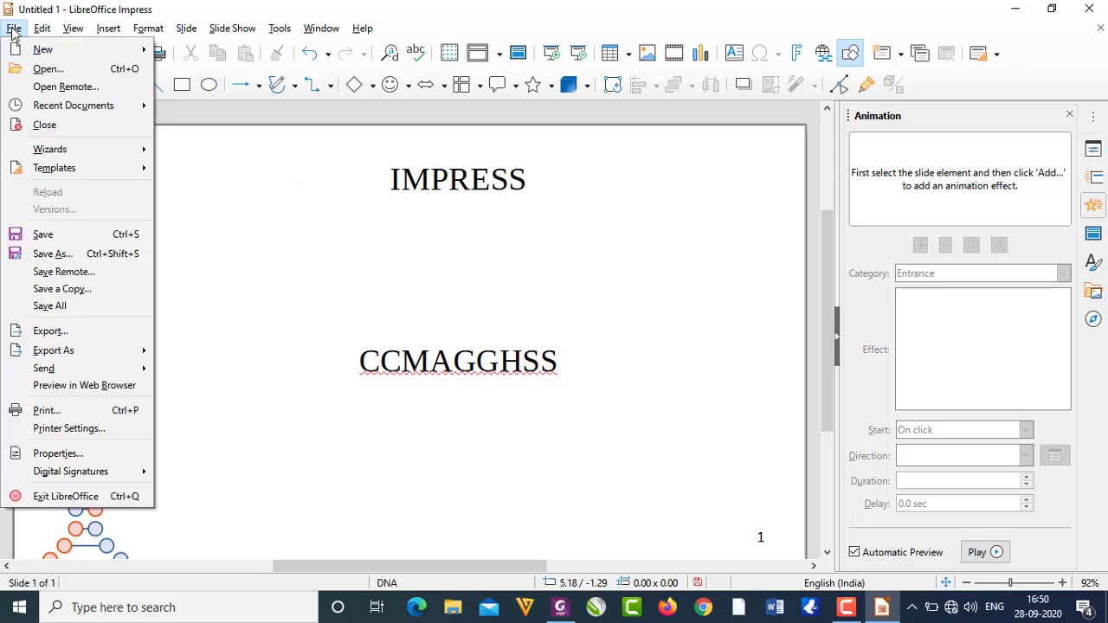
click(52, 234)
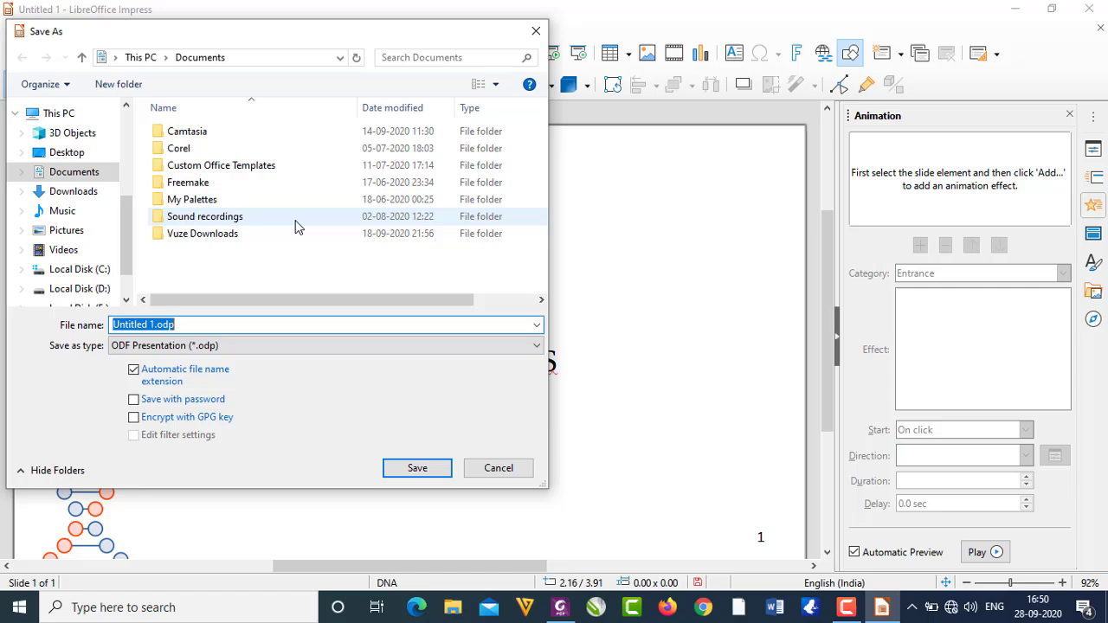
click(91, 153)
click(139, 331)
click(152, 324)
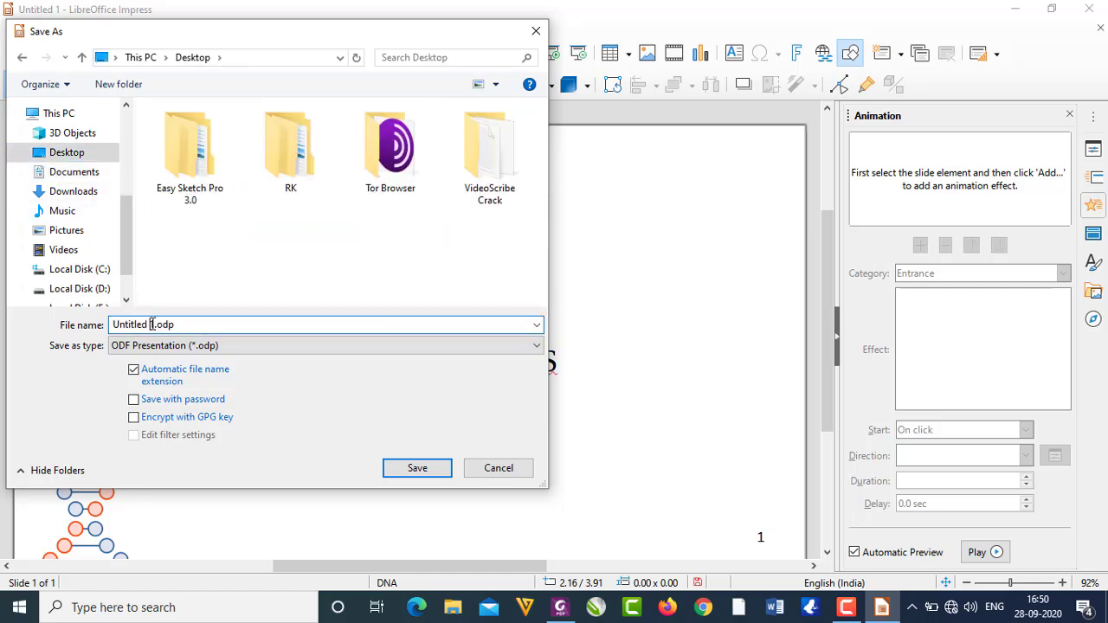
drag(154, 324, 61, 321)
key(BackSpace)
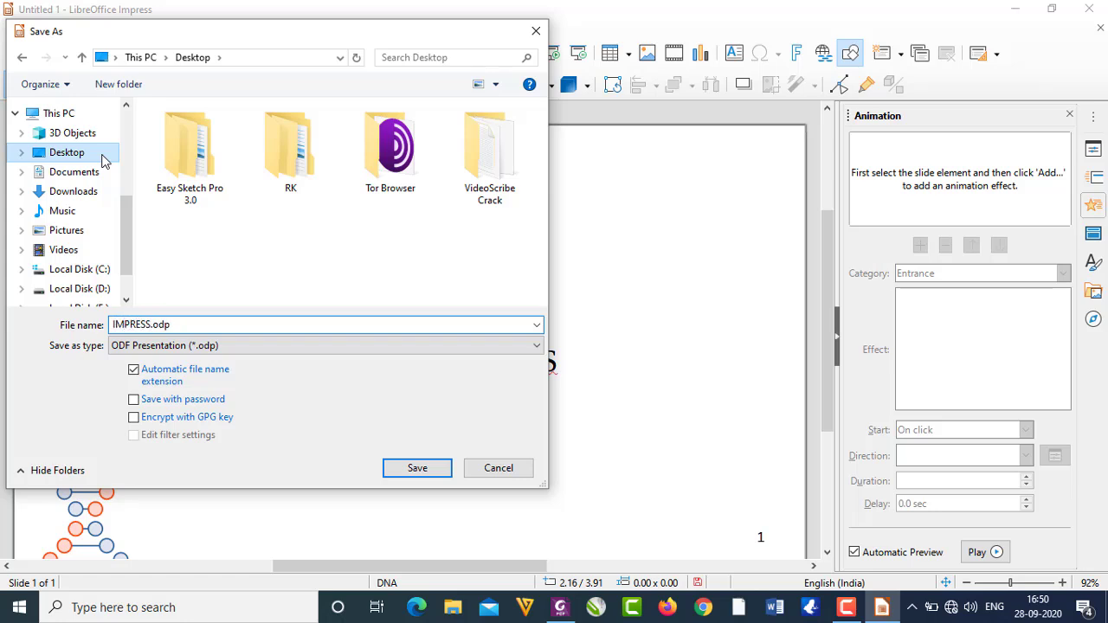
Review the available file formats, keep ODF Presentation (*.odp) and save the file
click(215, 345)
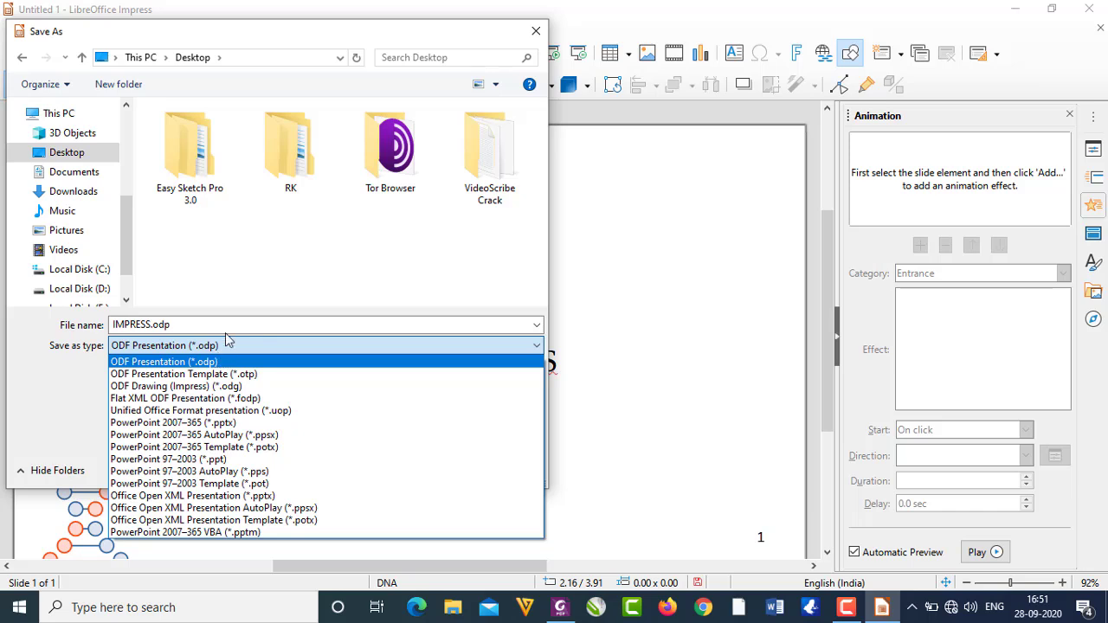
click(227, 361)
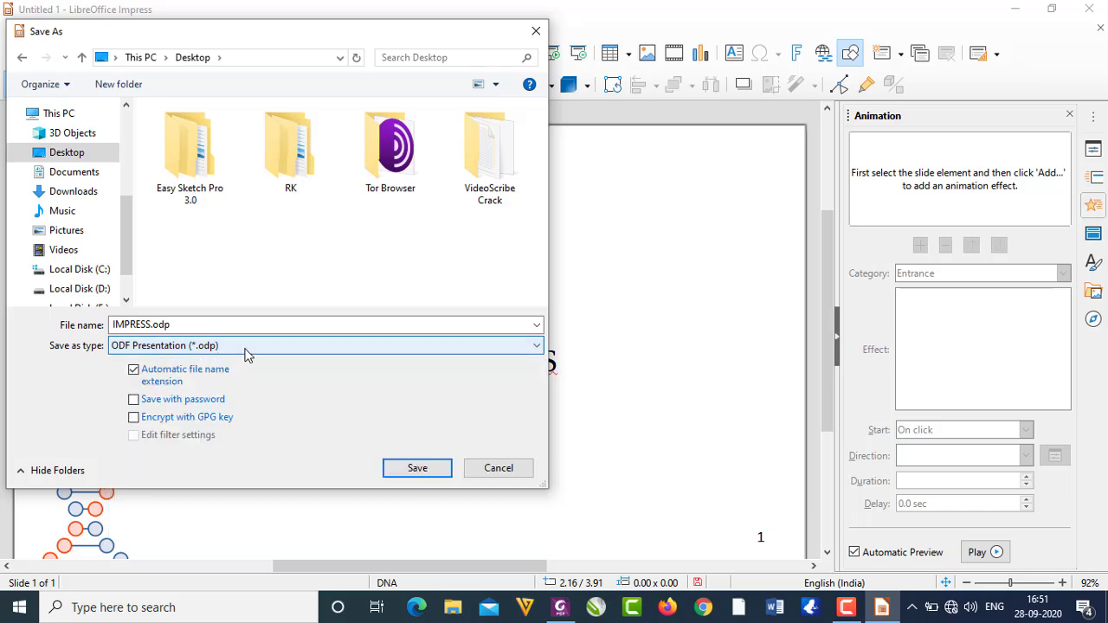
click(246, 350)
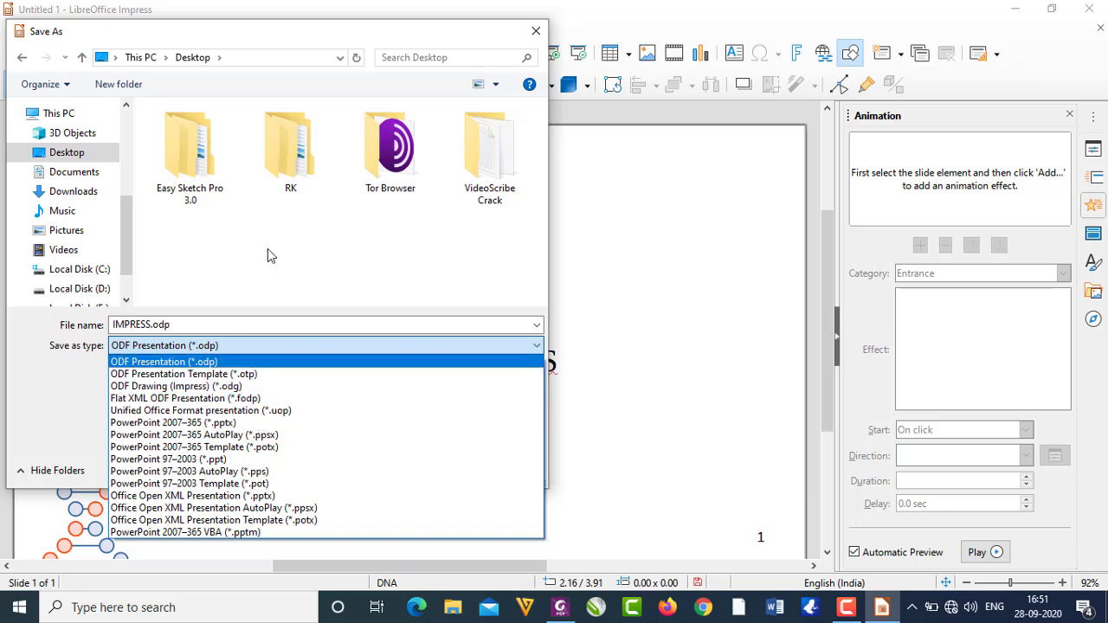
click(237, 287)
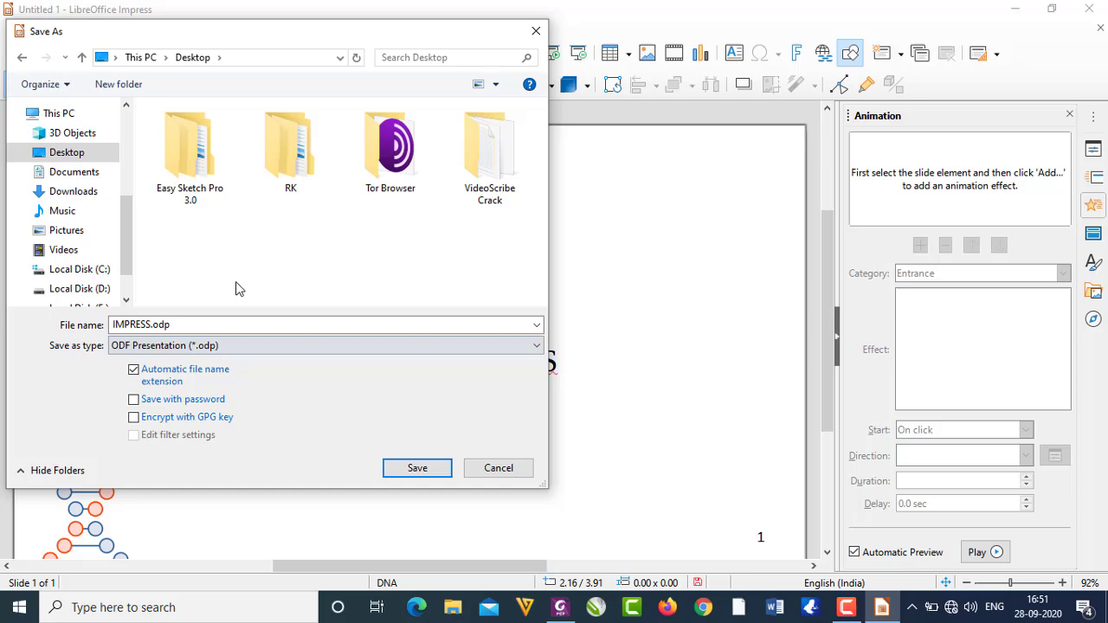
click(435, 470)
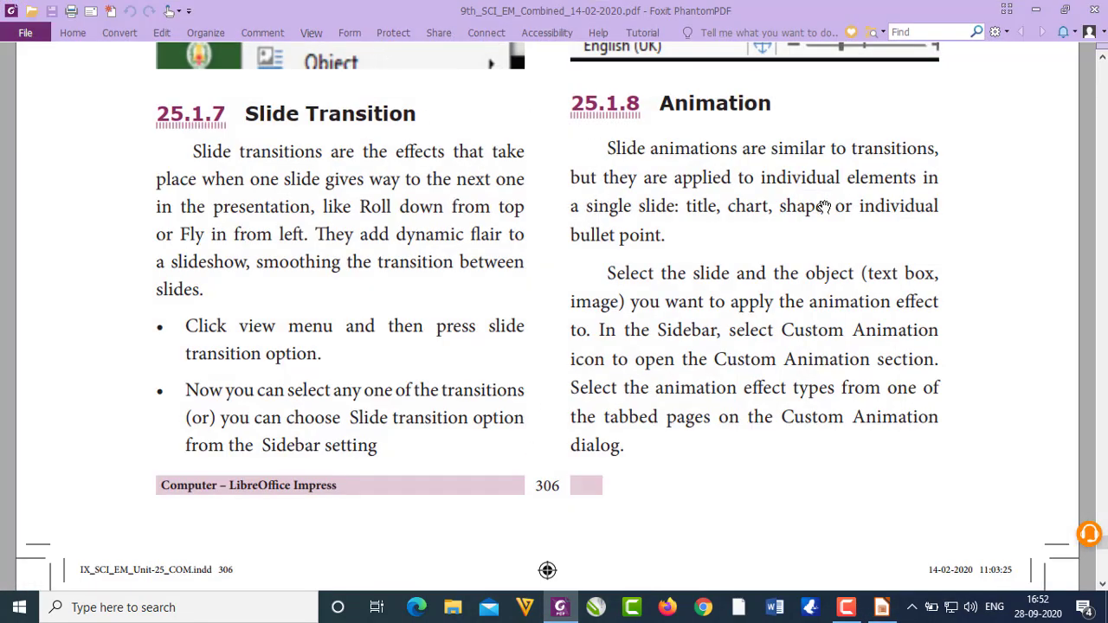
Read the textbook sections on deleting a slide, saving, viewing a slide show and closing a presentation
scroll(824, 207, down, 10)
scroll(730, 273, down, 3)
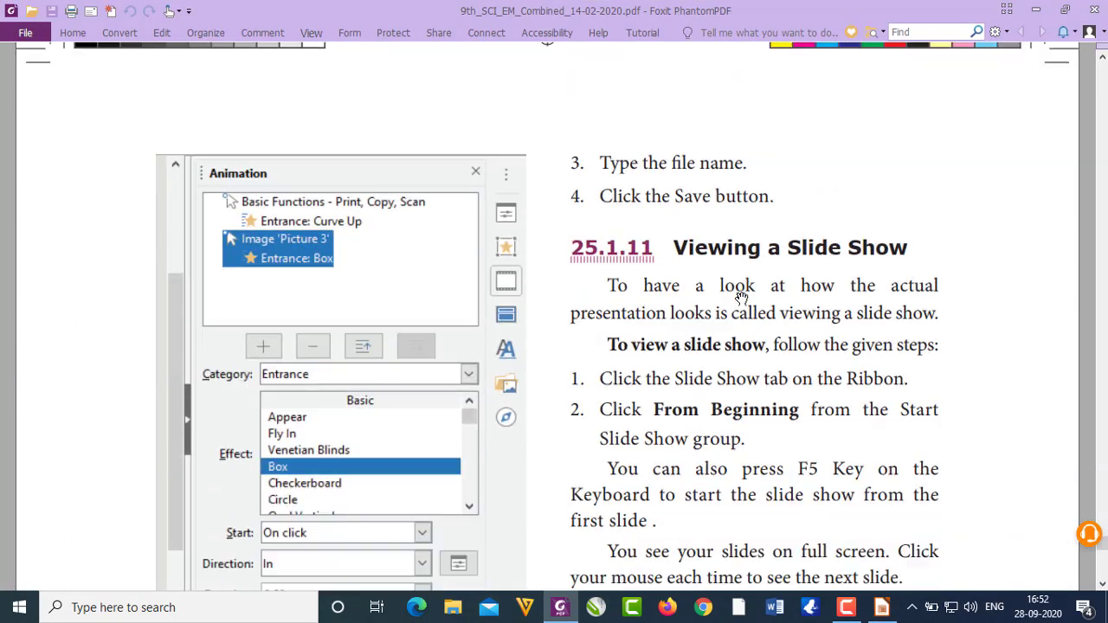
scroll(795, 187, down, 3)
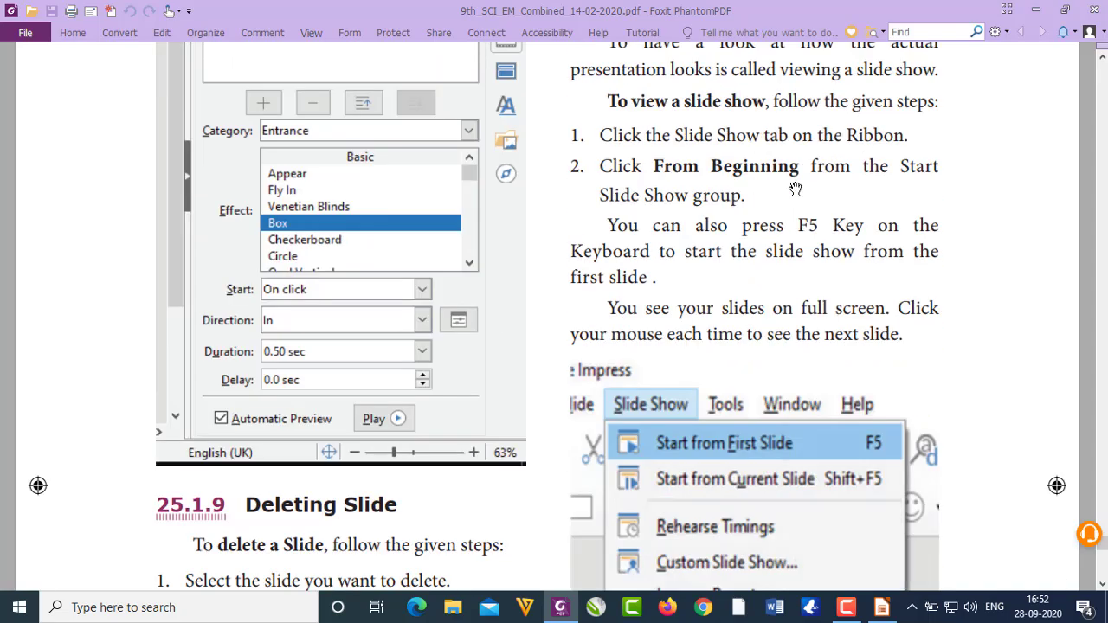
scroll(795, 187, up, 7)
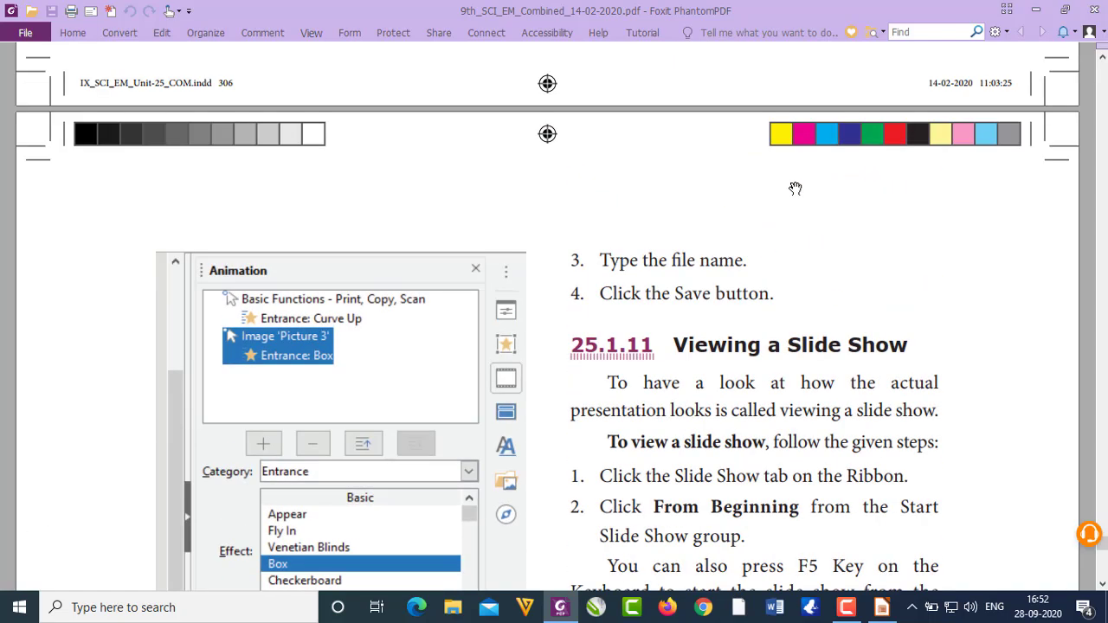
scroll(794, 187, down, 15)
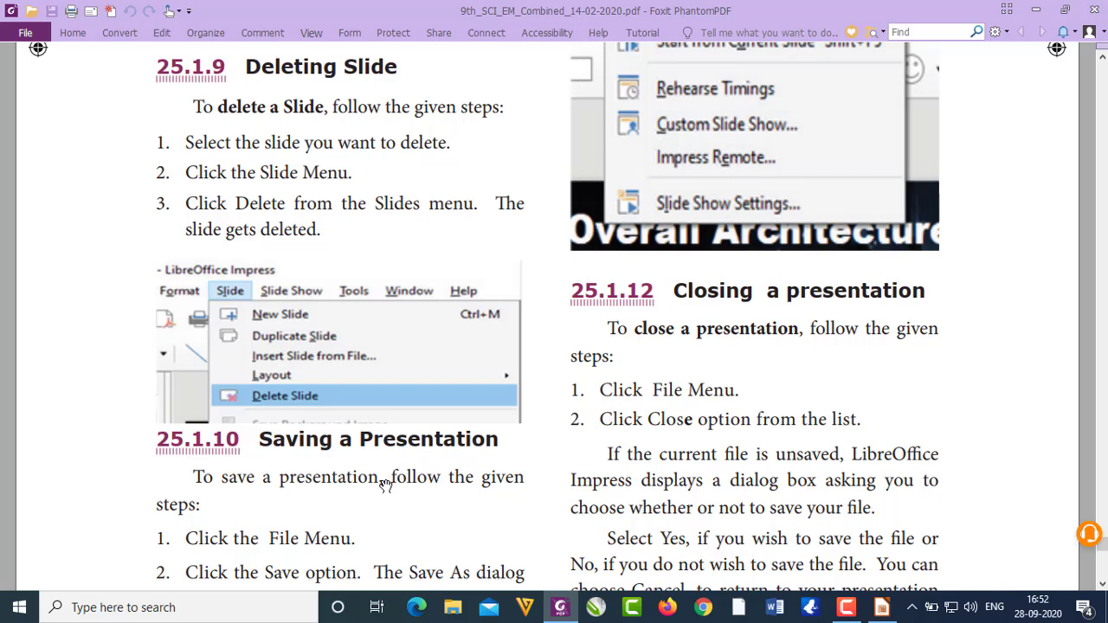
scroll(385, 485, down, 1)
scroll(385, 485, up, 2)
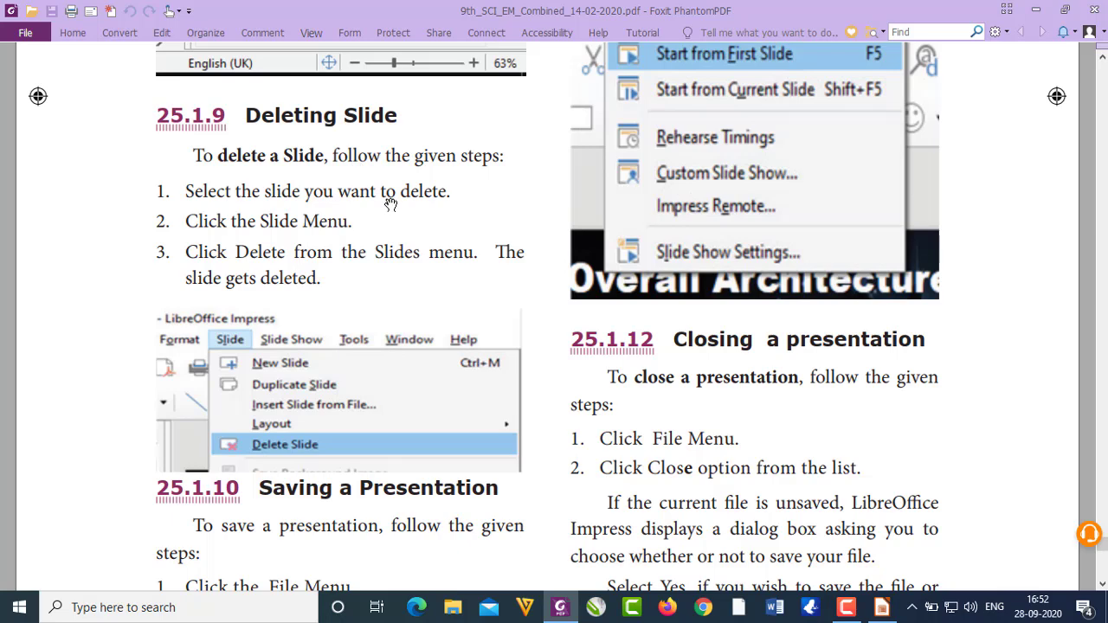
Switch to Impress, run the slide show from the first slide through to slide 4, and exit it
scroll(390, 204, up, 1)
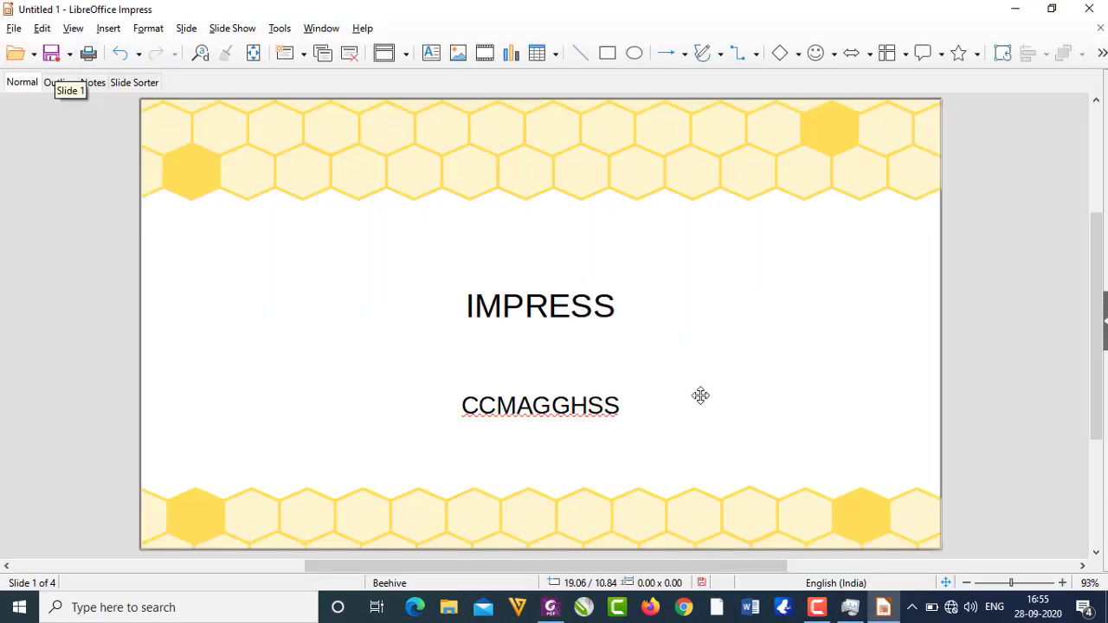
scroll(758, 344, up, 1)
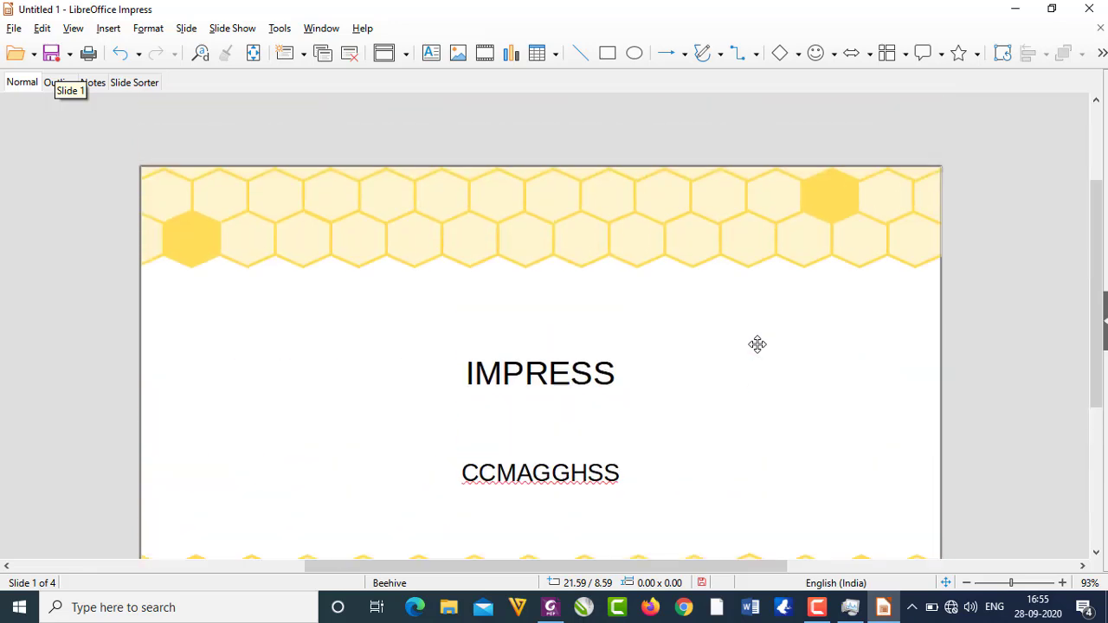
scroll(758, 345, down, 1)
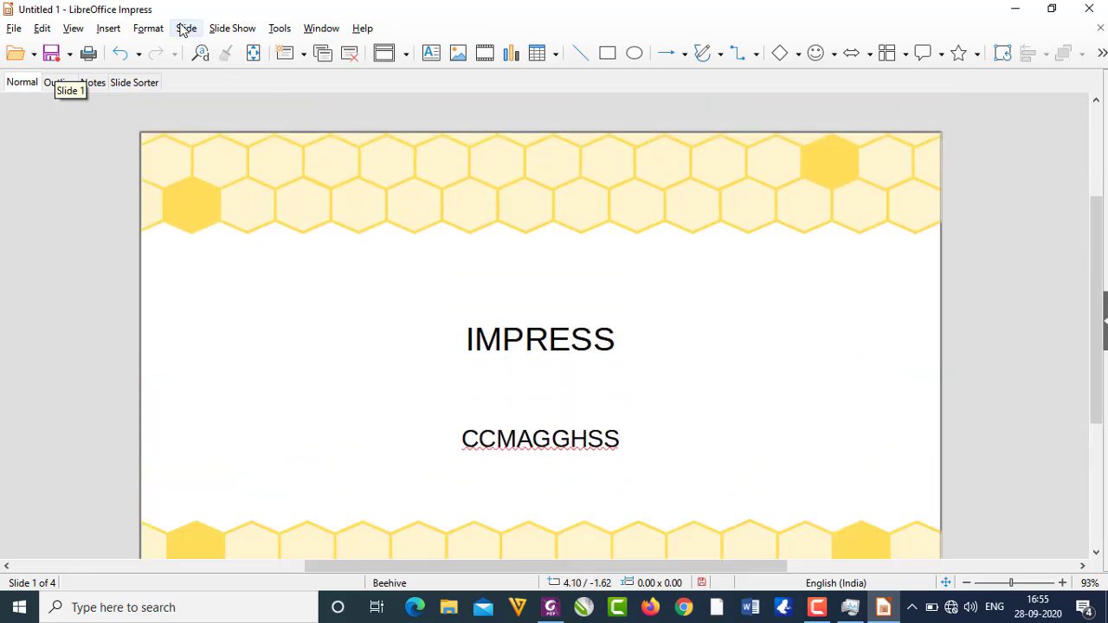
click(215, 29)
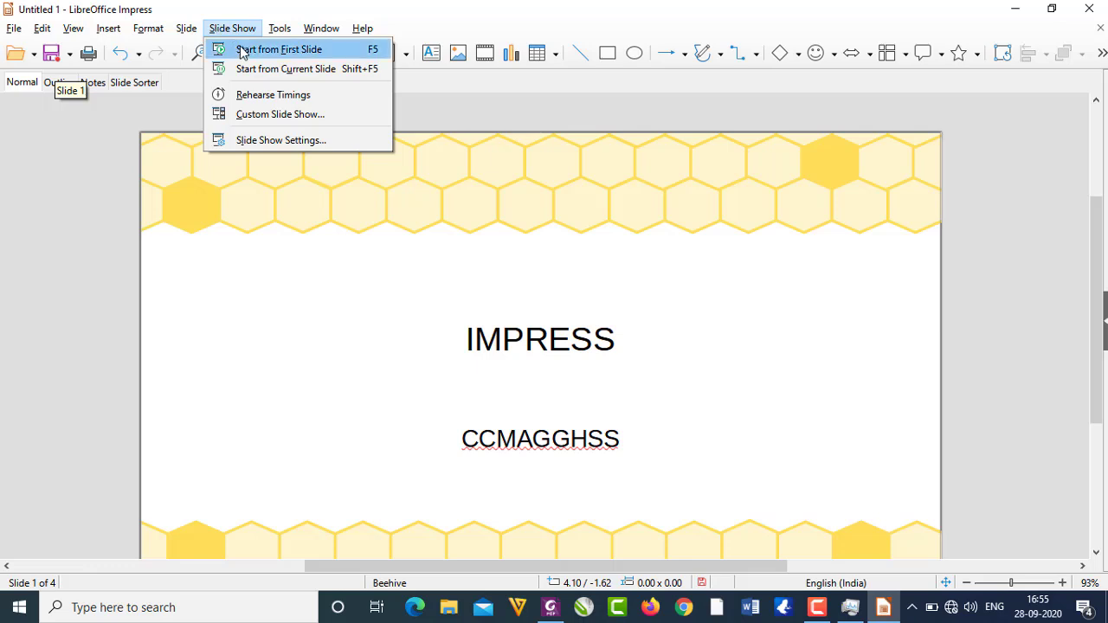
click(244, 50)
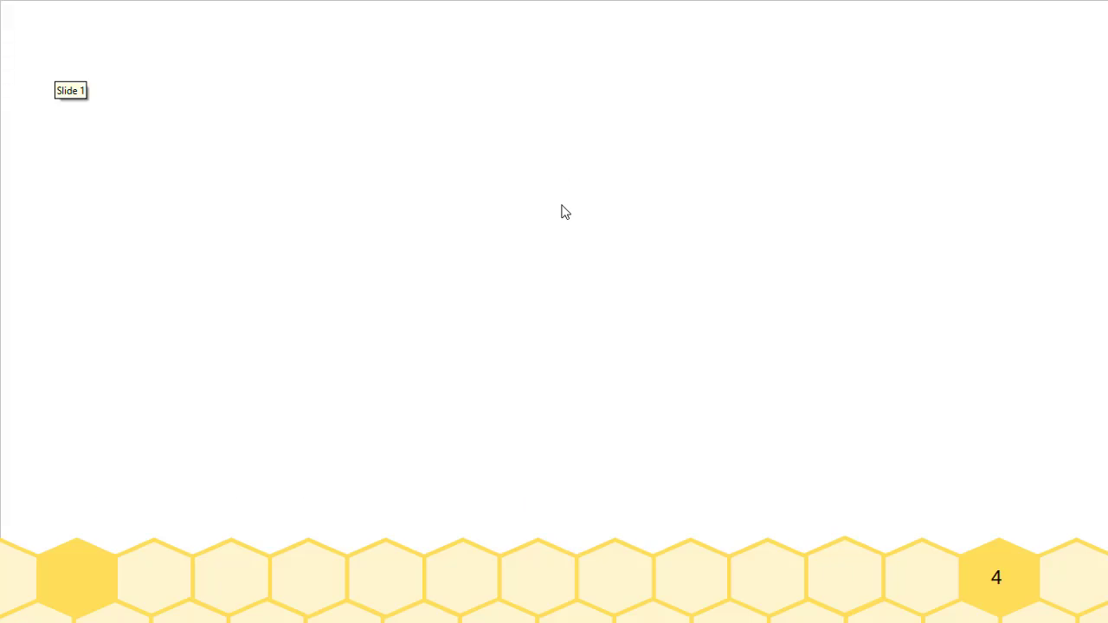
key(Escape)
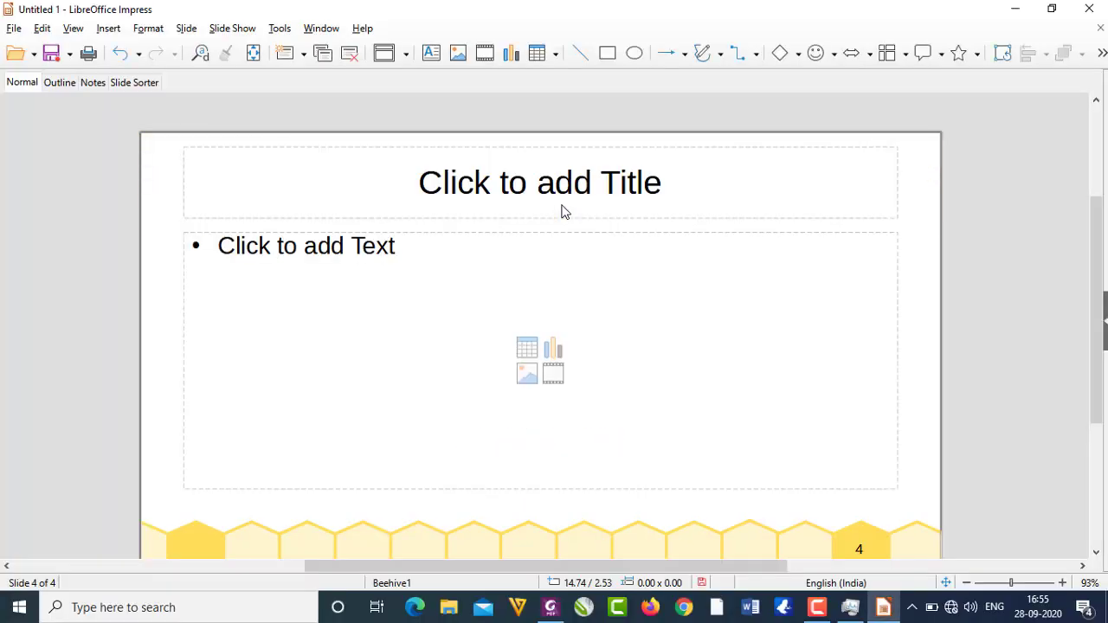
Switch the presentation to Outline view and delete slides 2 and 3, one at a time
scroll(954, 257, up, 1)
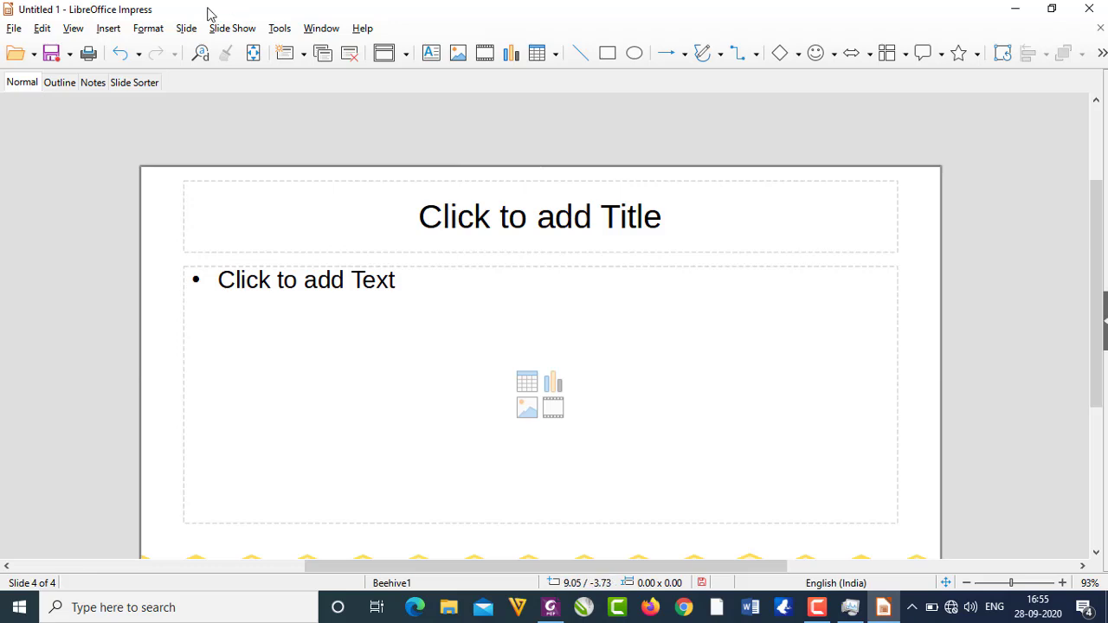
click(52, 87)
click(62, 236)
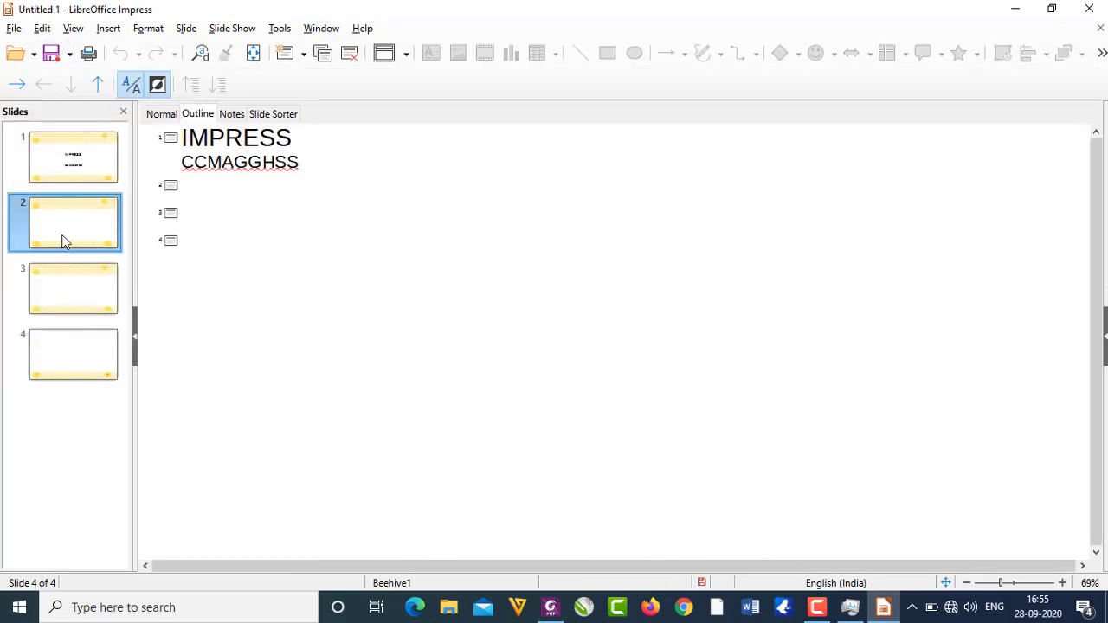
right_click(62, 242)
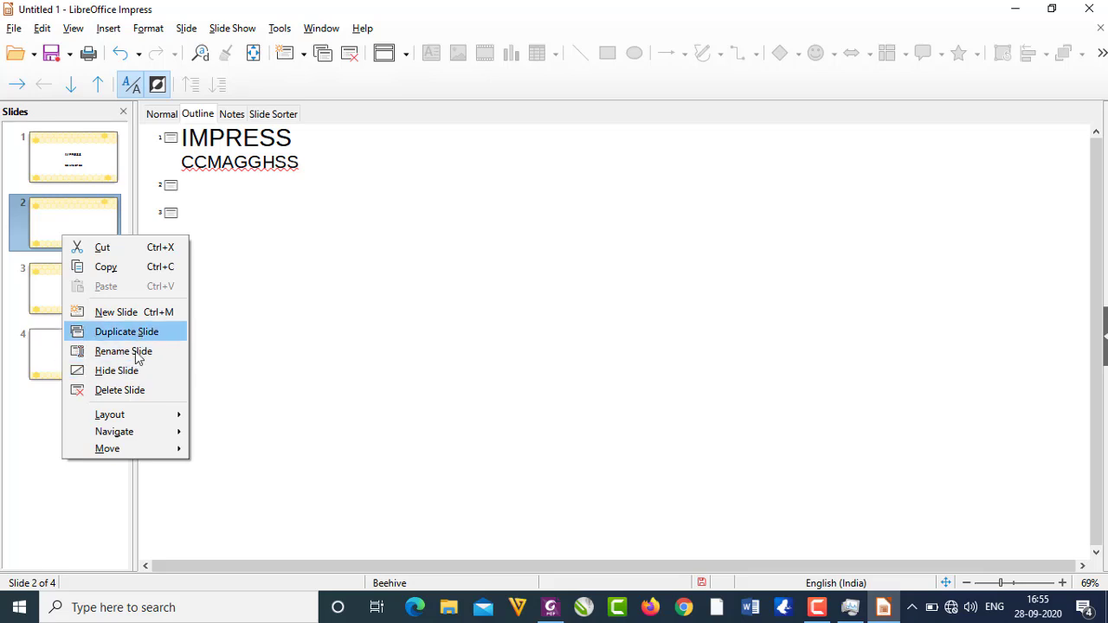
click(141, 395)
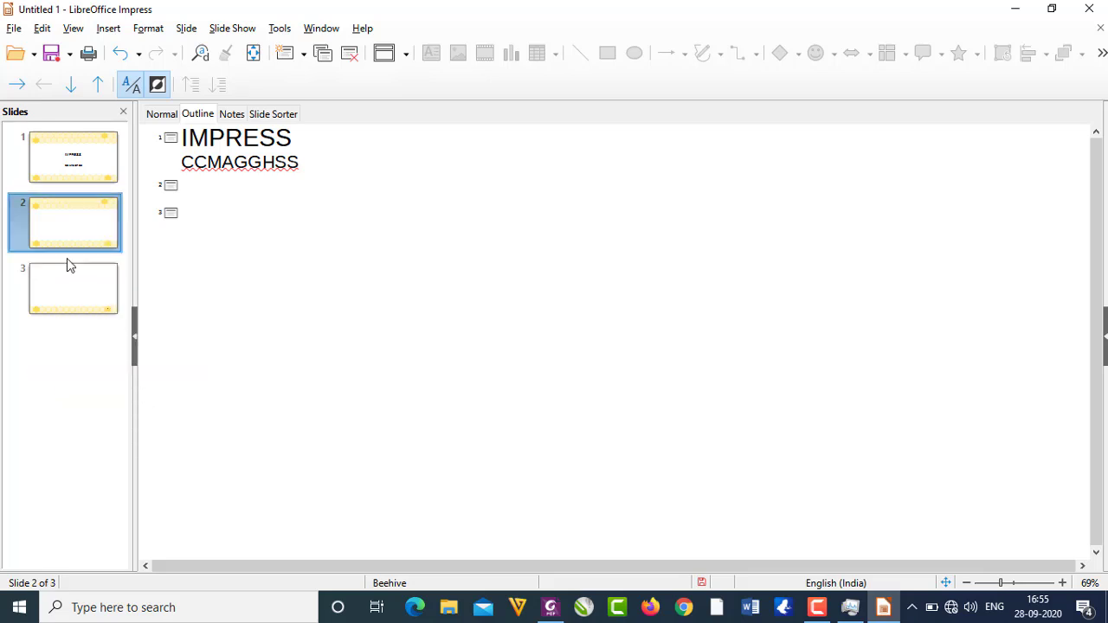
right_click(69, 235)
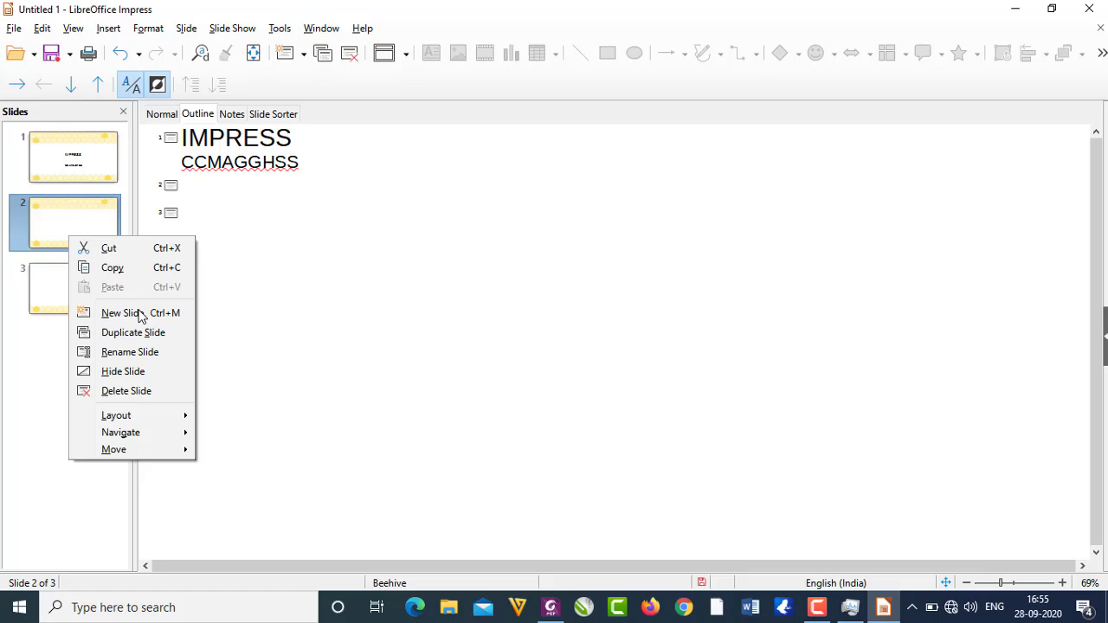
click(145, 394)
Switch to the textbook in Foxit PhantomPDF and read section 25.1.12 on closing a presentation
click(551, 607)
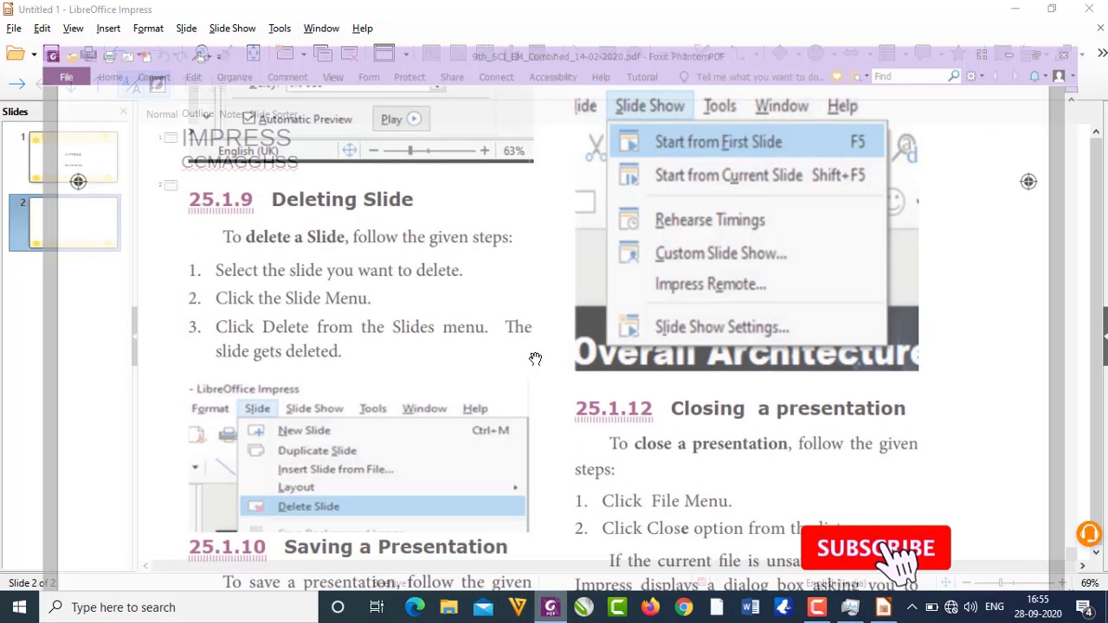
scroll(654, 358, up, 2)
scroll(654, 358, down, 10)
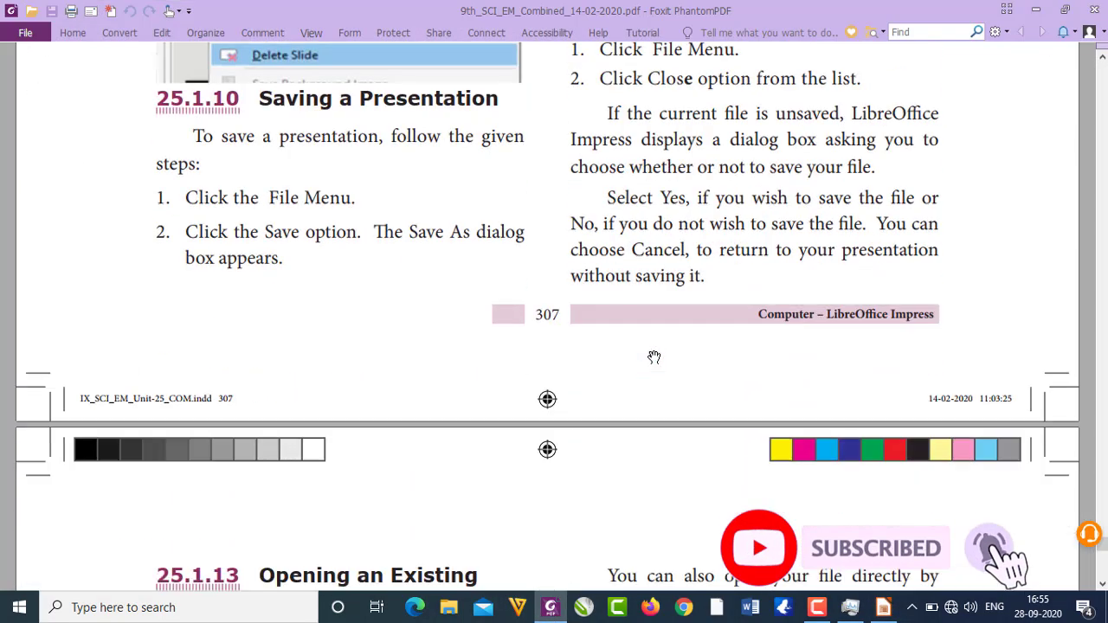
scroll(653, 357, up, 8)
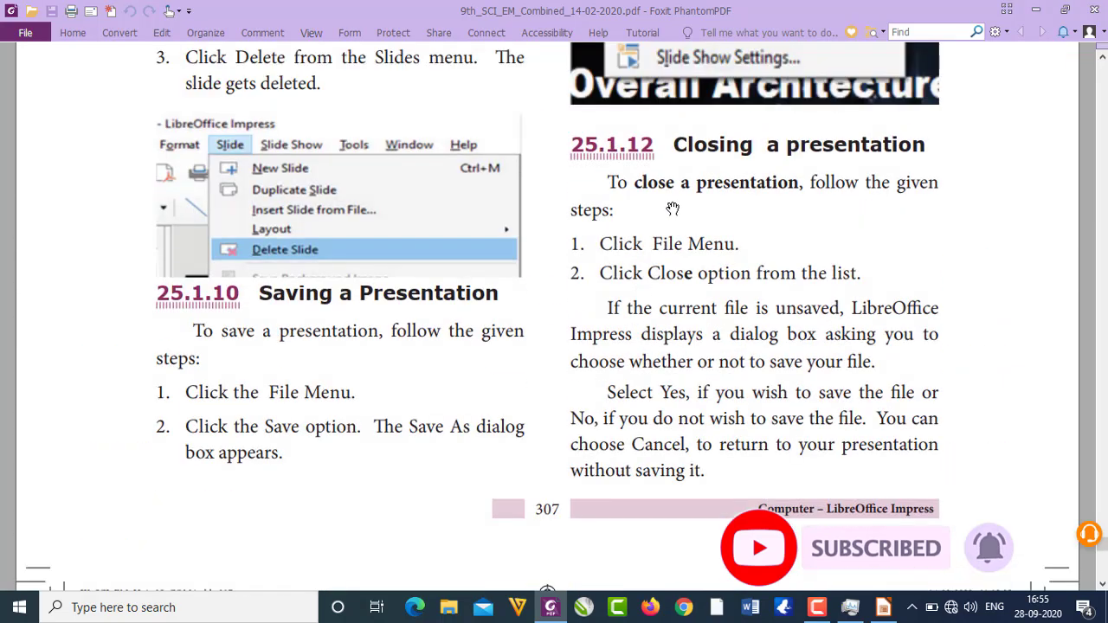
Switch to Impress and close the presentation, first choosing to save and cancelling, and finally discarding the changes
click(883, 607)
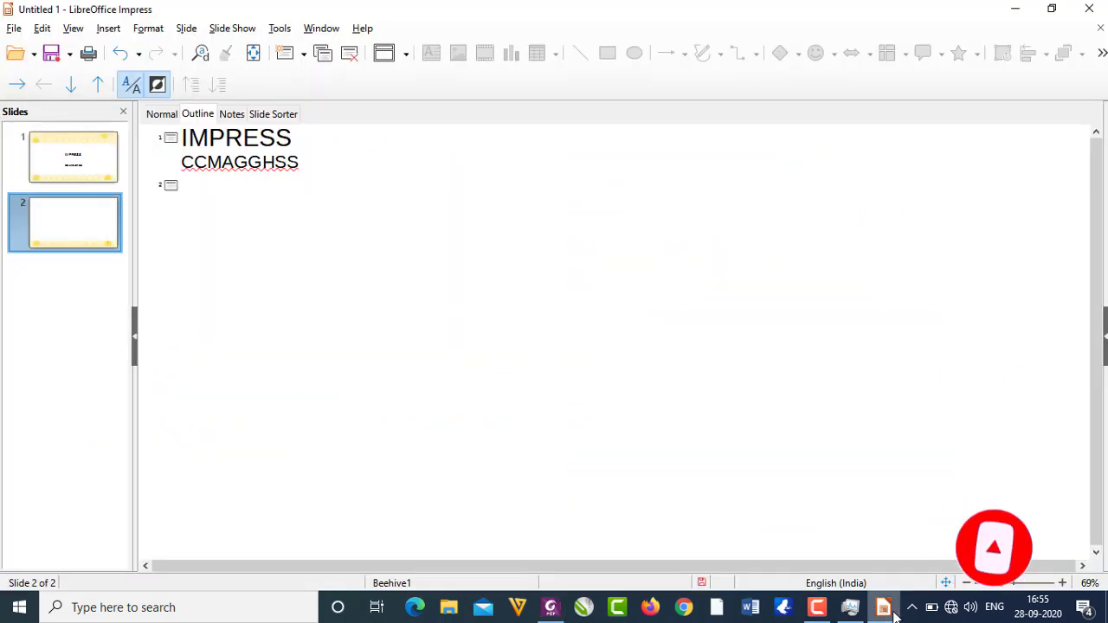
click(1093, 9)
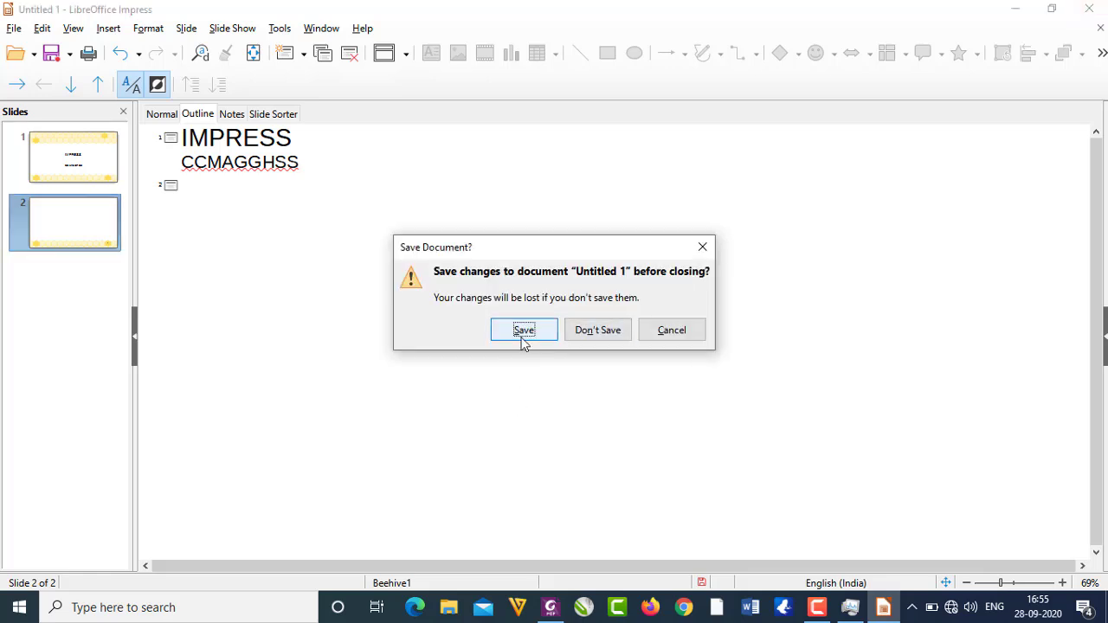
click(530, 340)
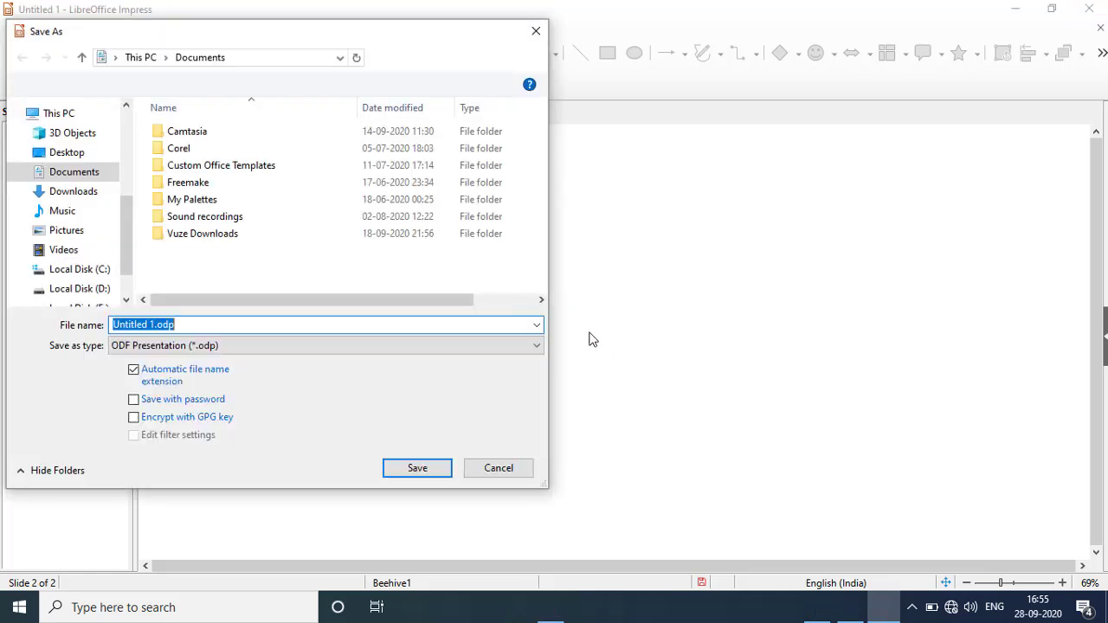
click(488, 473)
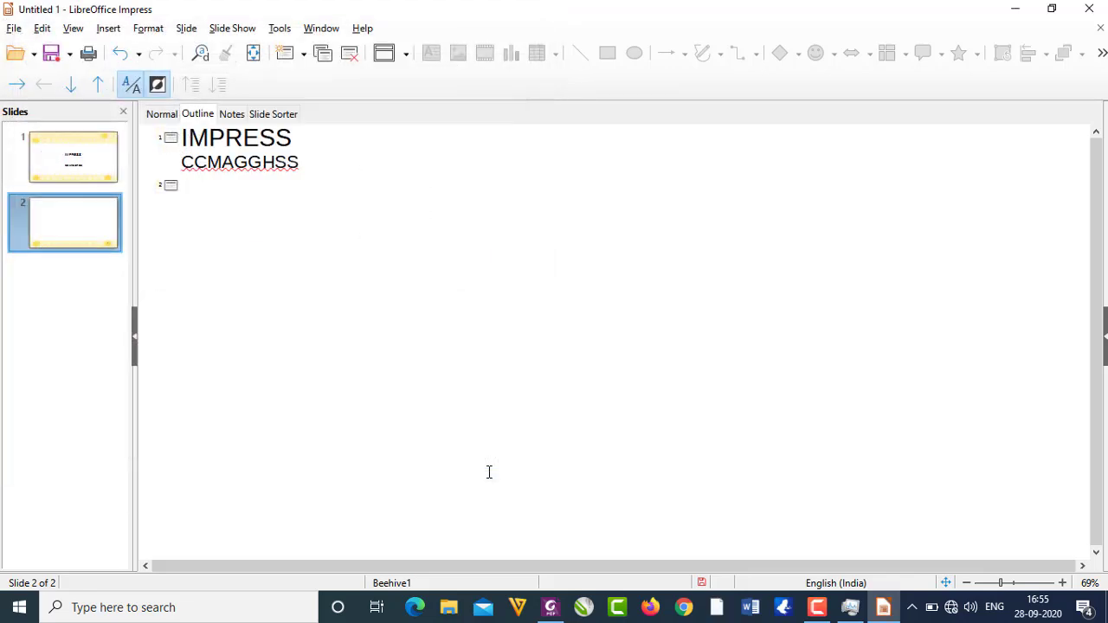
click(1089, 9)
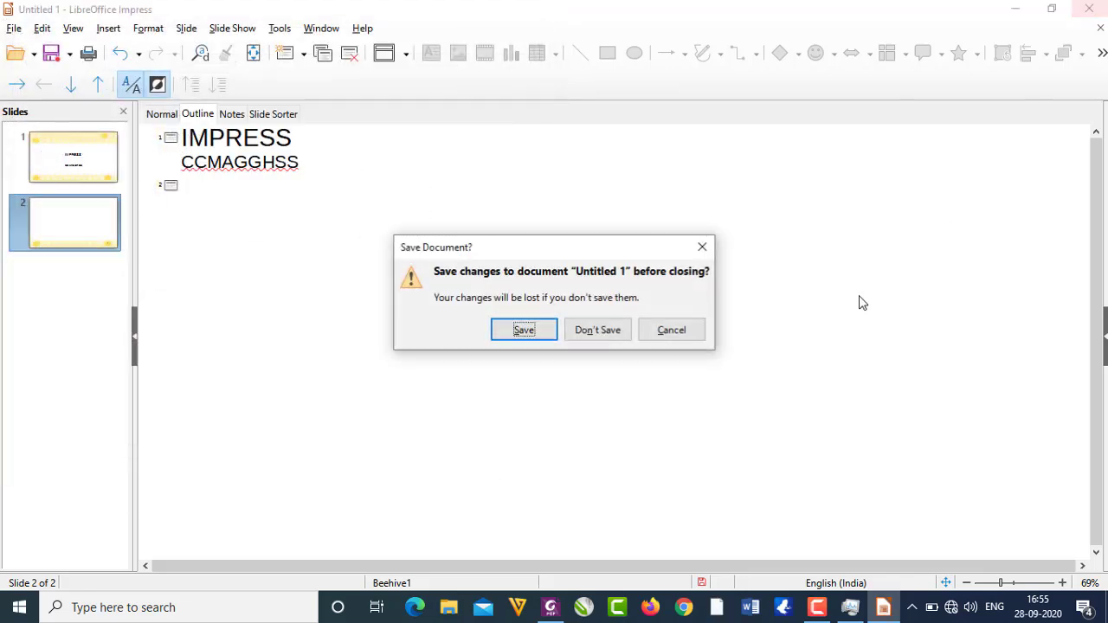
click(615, 333)
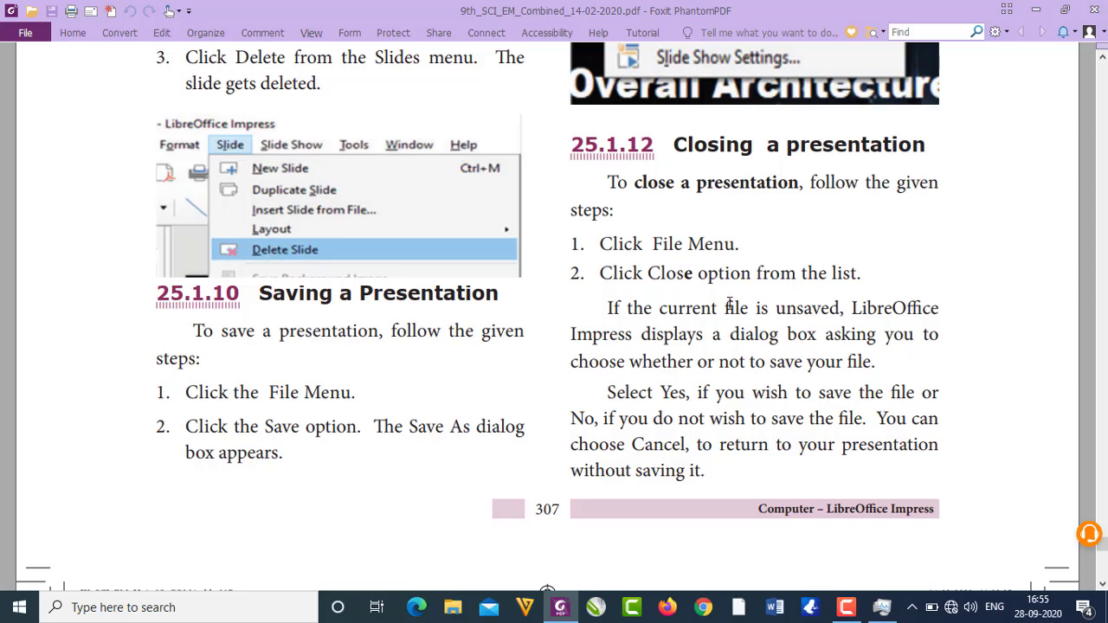
Read the textbook sections on opening an existing presentation and exiting LibreOffice Impress, and review the textbook exercises
scroll(730, 305, down, 5)
scroll(730, 303, down, 3)
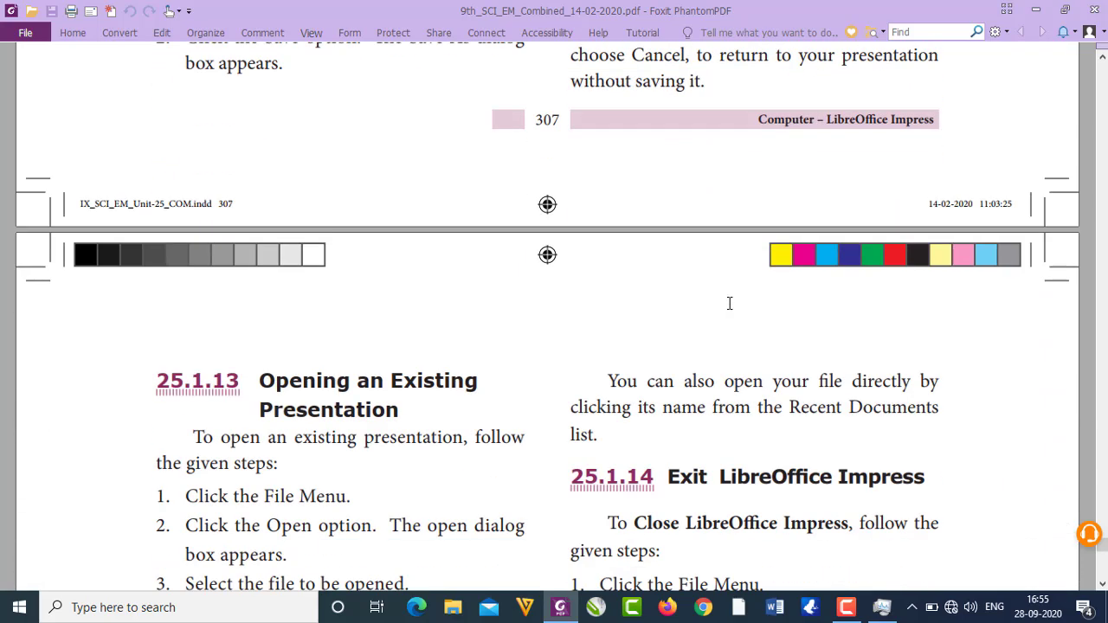
scroll(729, 303, down, 3)
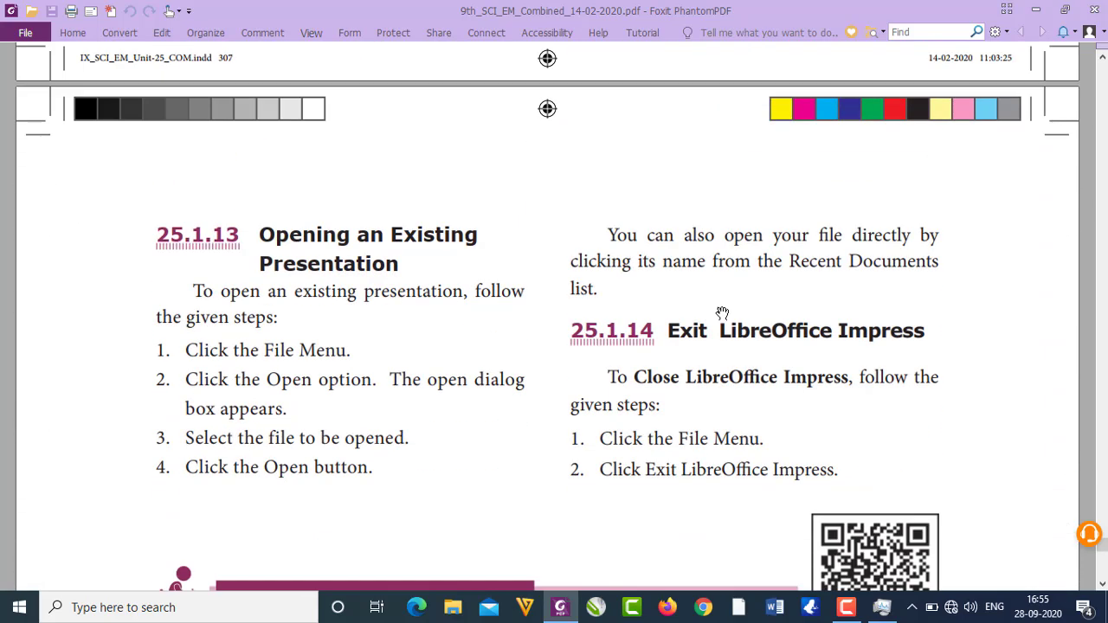
scroll(722, 313, down, 8)
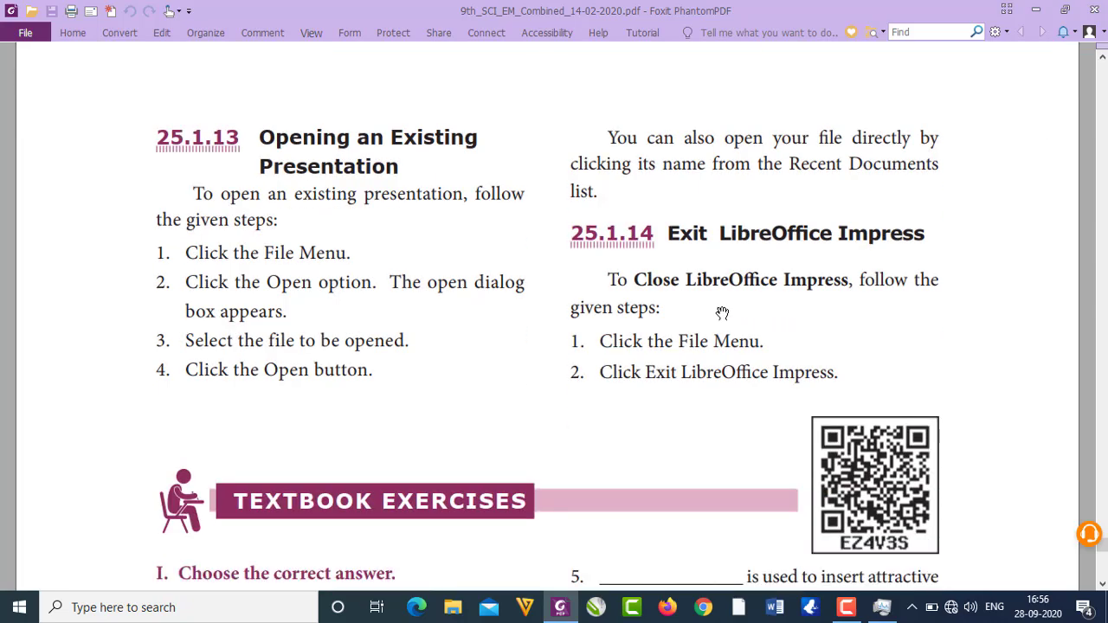
scroll(722, 313, down, 4)
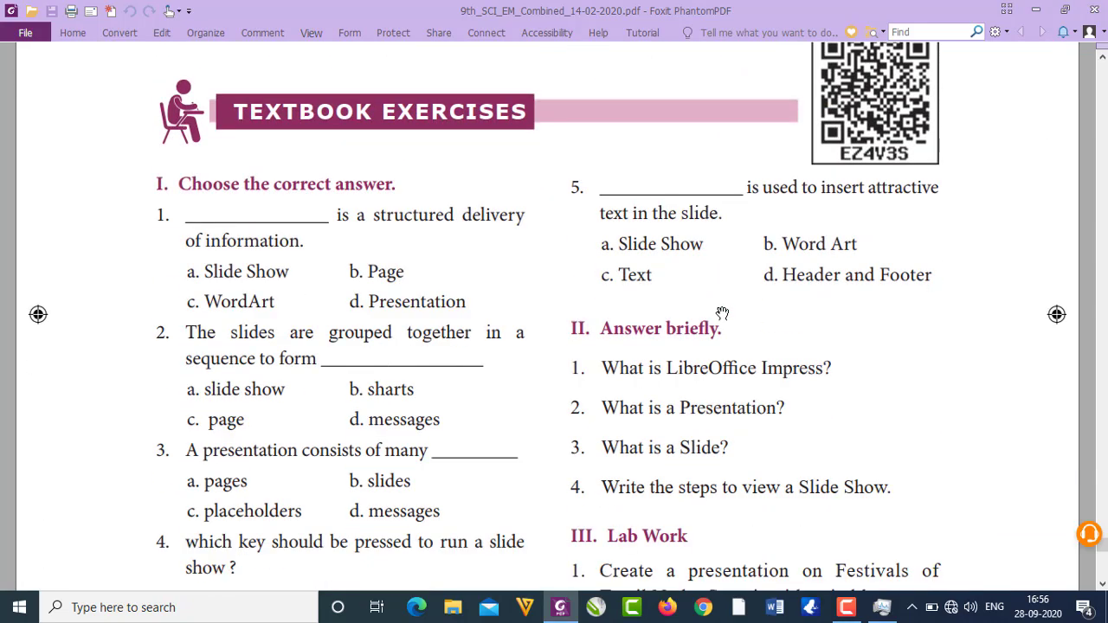
scroll(723, 312, down, 2)
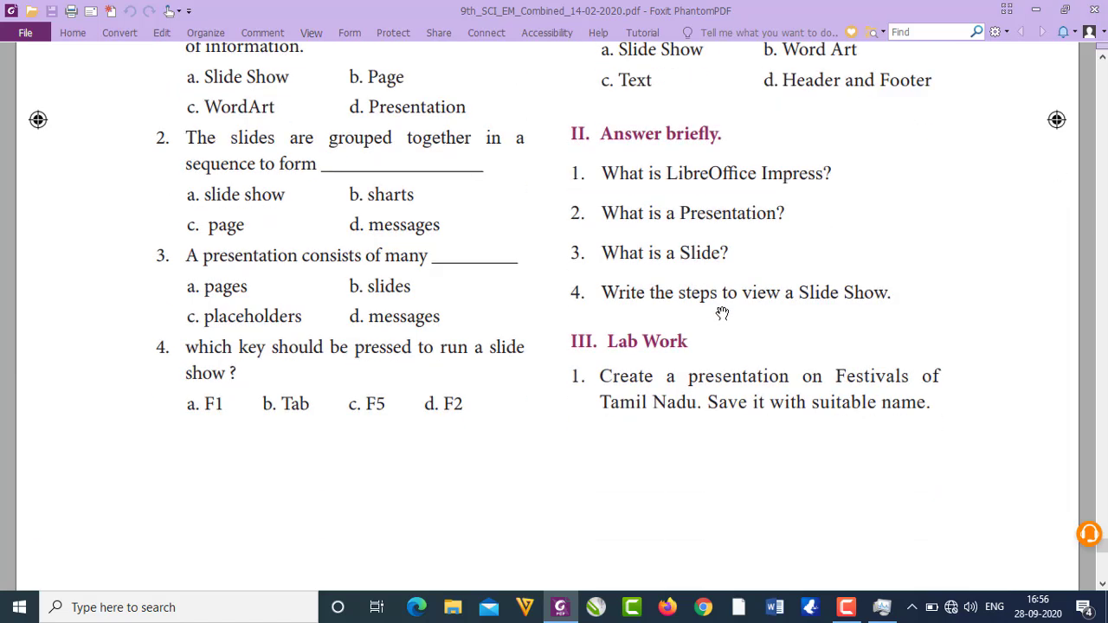